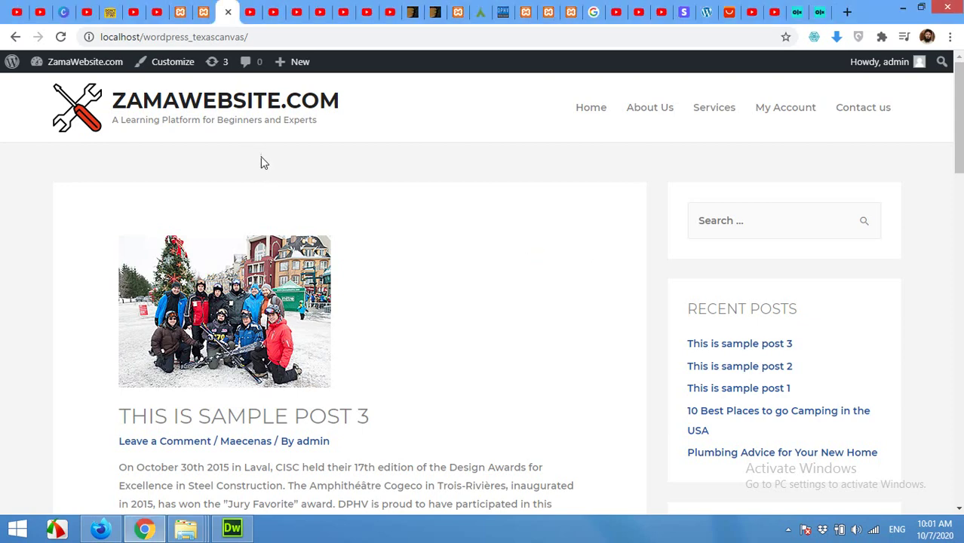
Go to Plugins > Add New in the admin and search the directory for 'gtranslate'
scroll(297, 198, "down", 3)
scroll(453, 306, "up", 3)
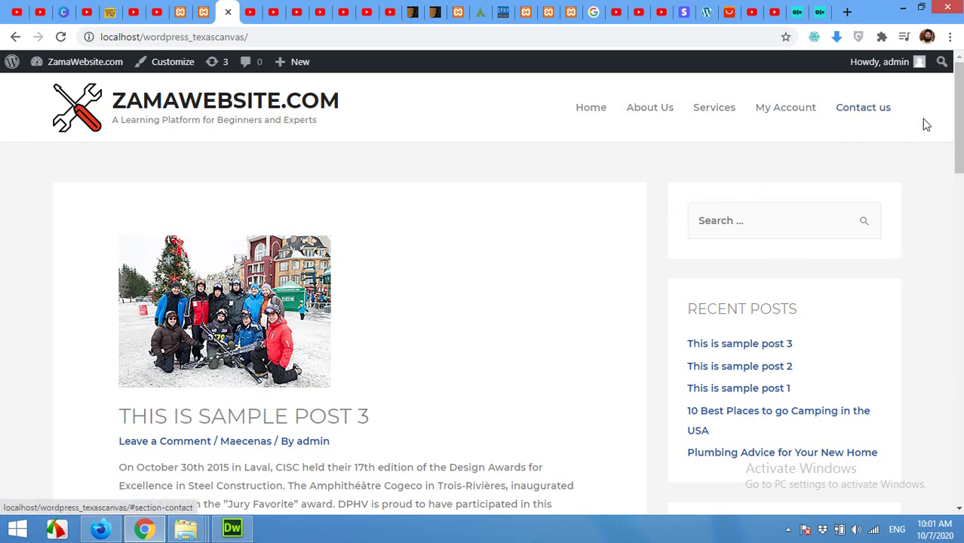
scroll(391, 468, "down", 2)
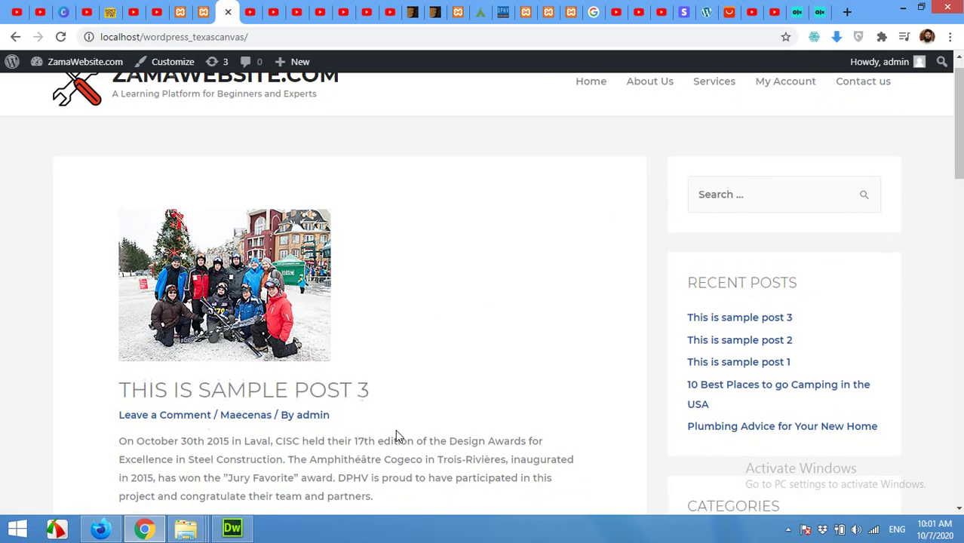
scroll(620, 396, "down", 2)
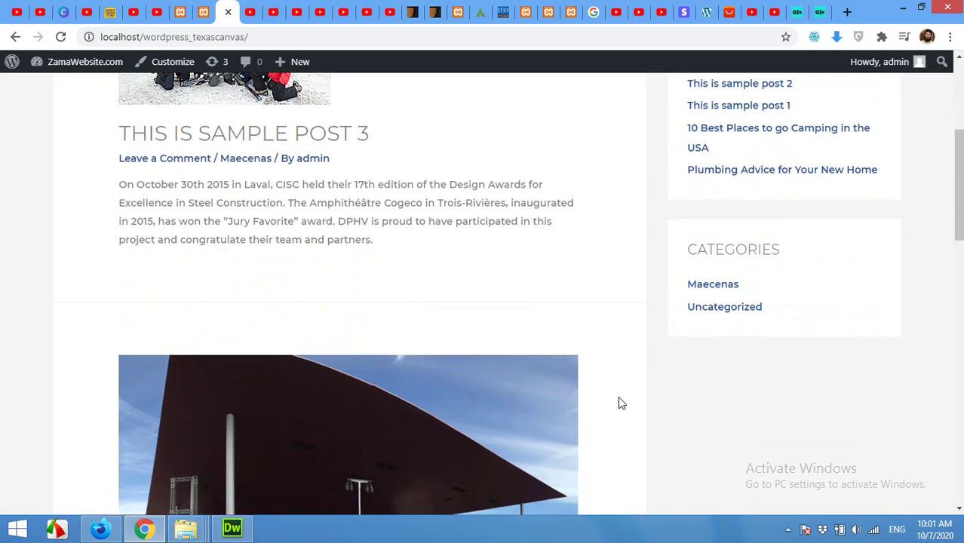
scroll(618, 396, "up", 4)
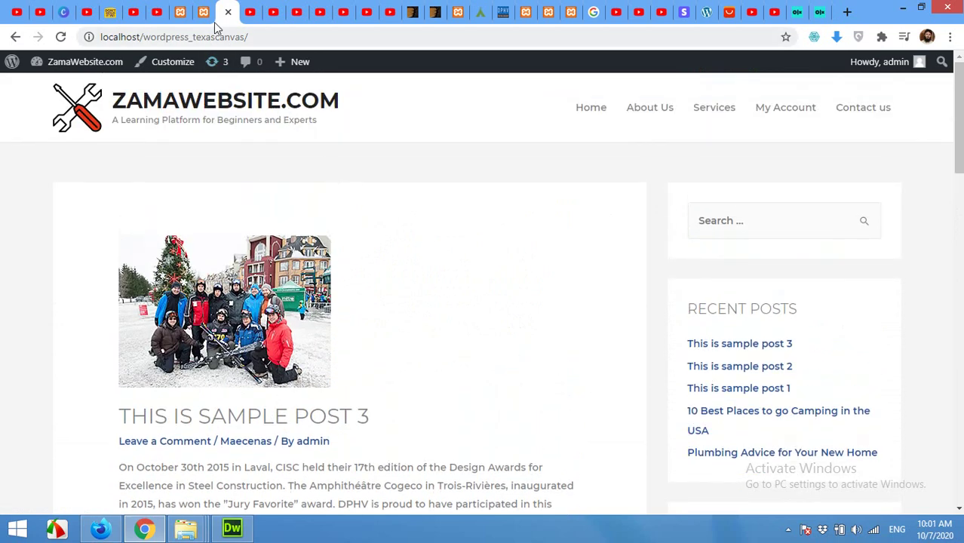
left_click(202, 12)
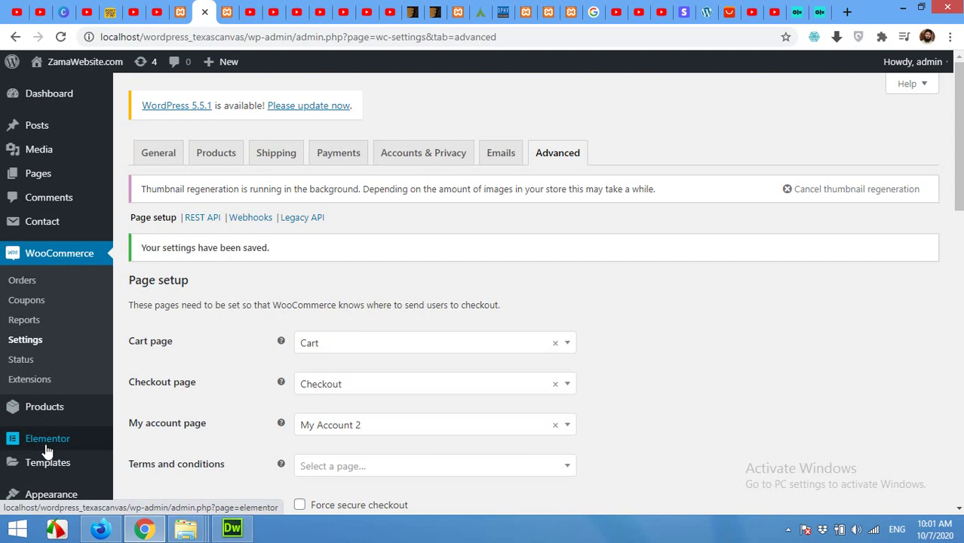
scroll(15, 502, "down", 2)
mouse_move(43, 398)
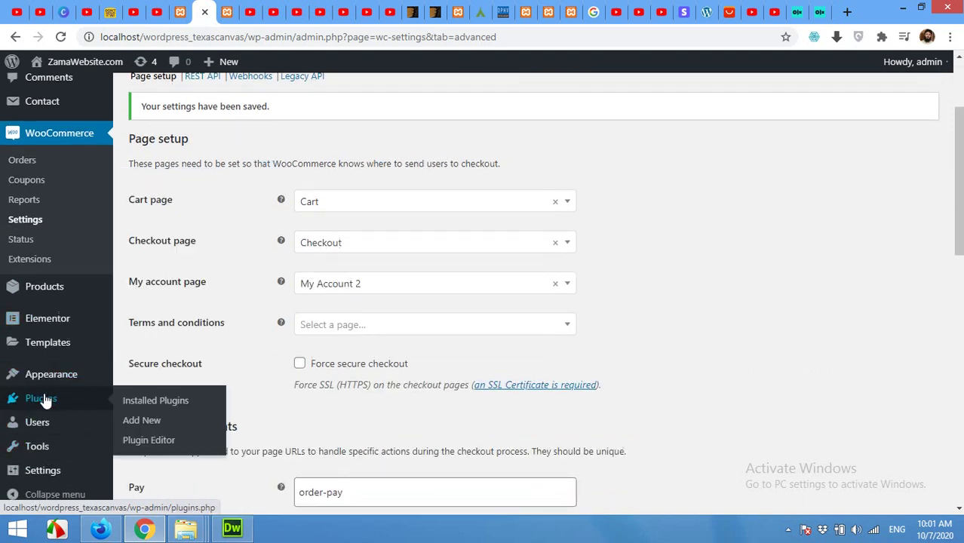
left_click(147, 428)
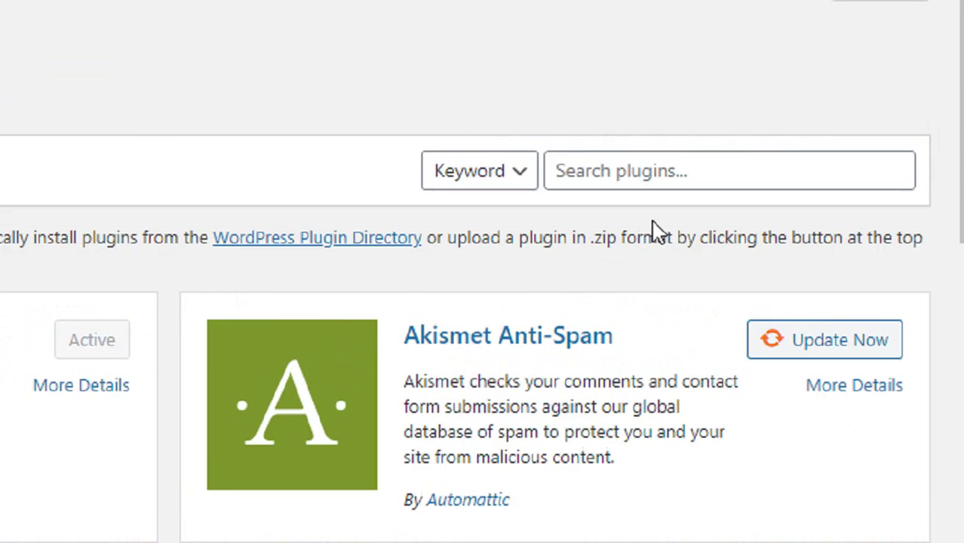
left_click(801, 184)
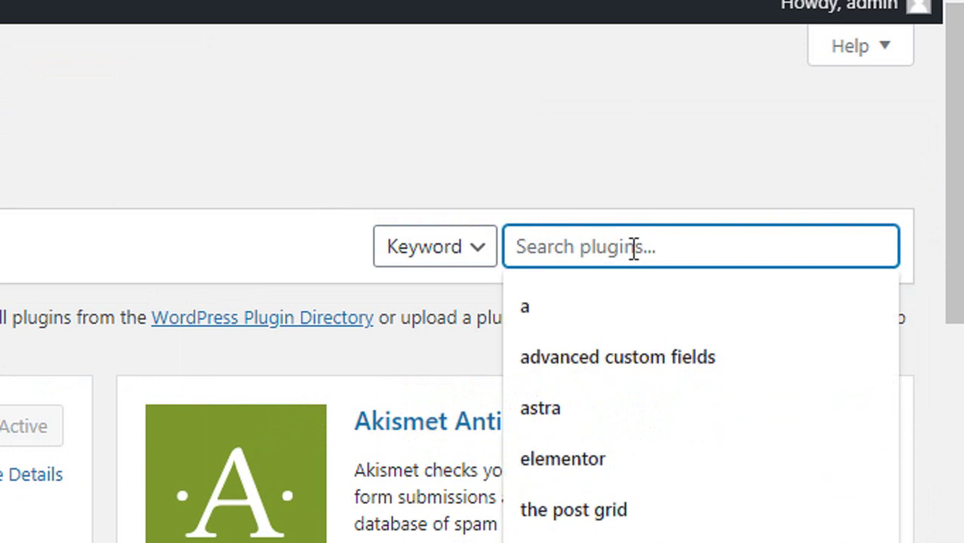
type("gr")
key("BackSpace")
type("translate")
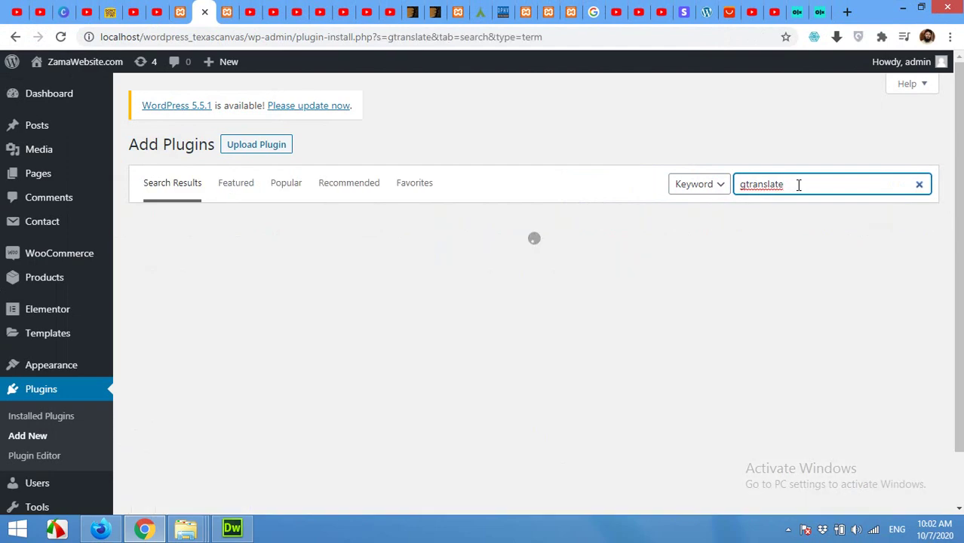
Install and activate the Translate WordPress with GTranslate plugin
scroll(341, 297, "down", 1)
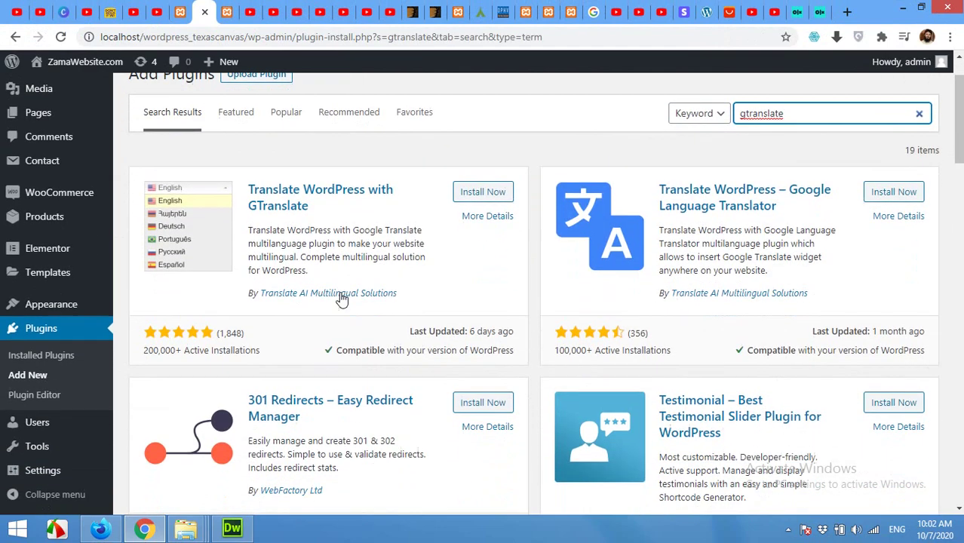
scroll(528, 385, "down", 3)
scroll(679, 392, "down", 6)
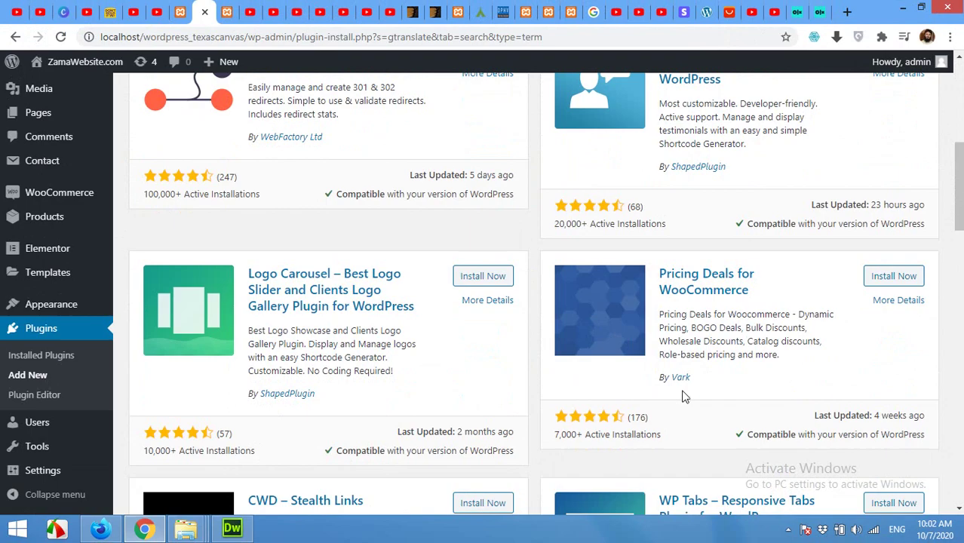
scroll(676, 389, "up", 9)
scroll(675, 385, "up", 1)
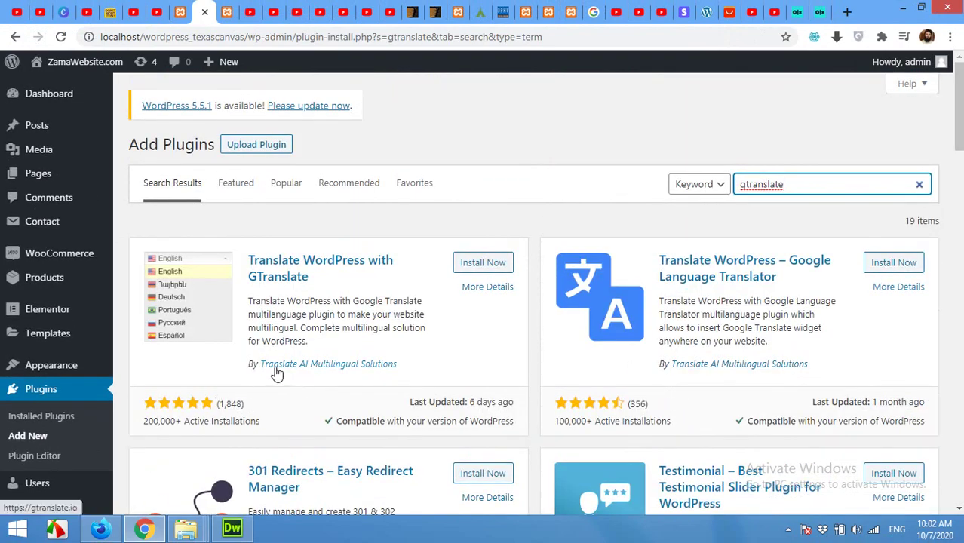
left_click(479, 266)
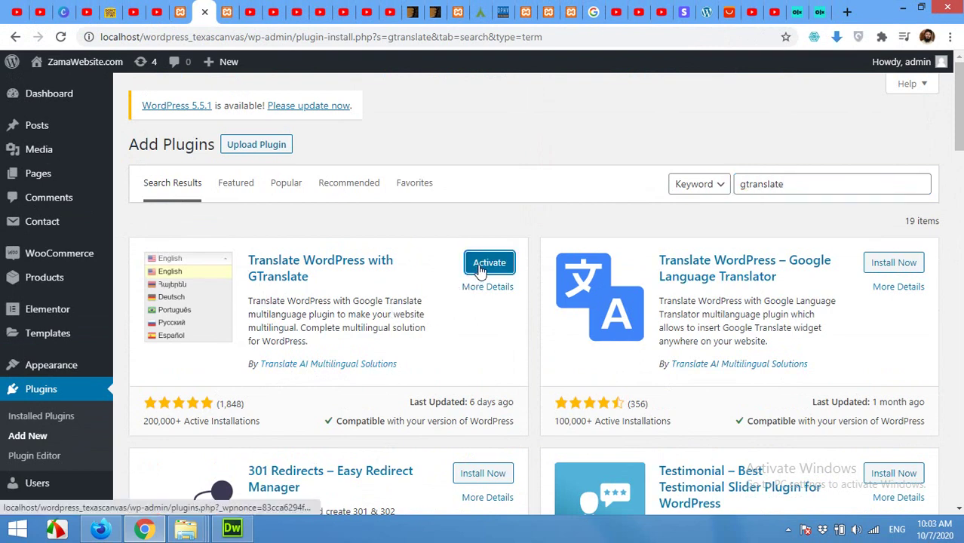
left_click(480, 268)
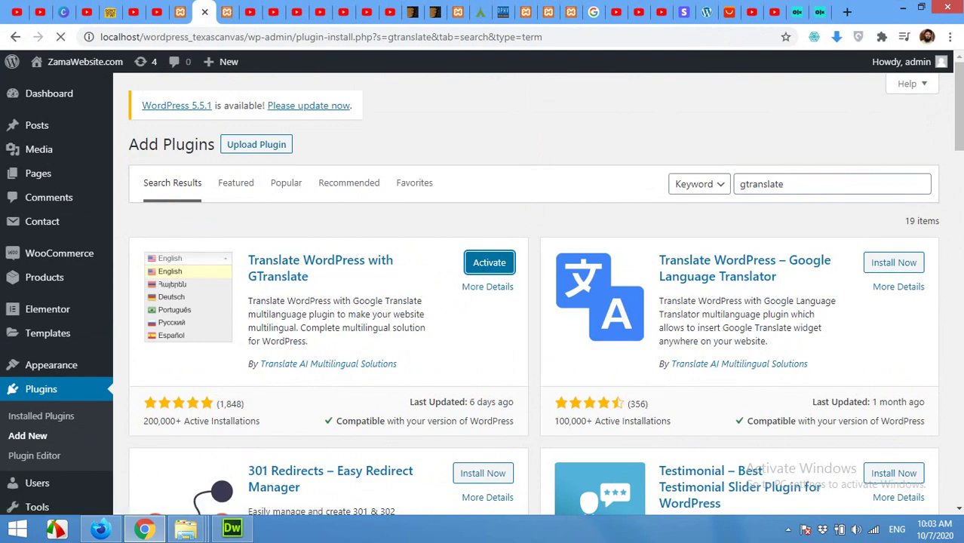
Open the GTranslate page from the Settings submenu in the admin sidebar
scroll(467, 257, "down", 4)
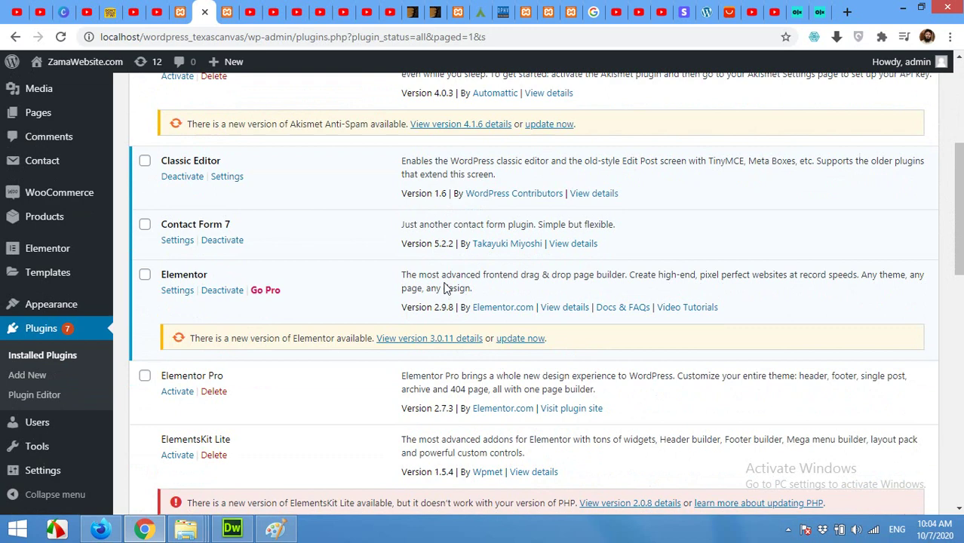
mouse_move(48, 456)
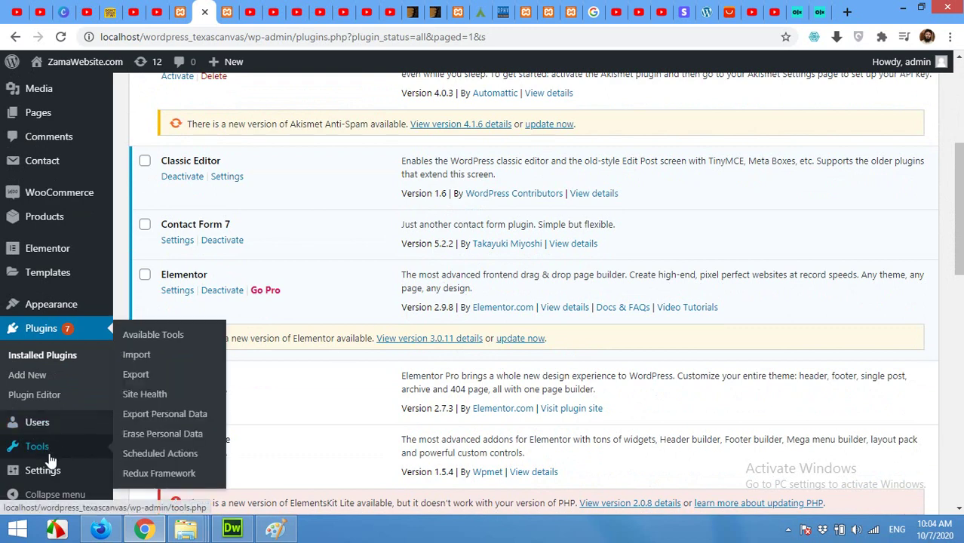
mouse_move(48, 478)
mouse_move(44, 311)
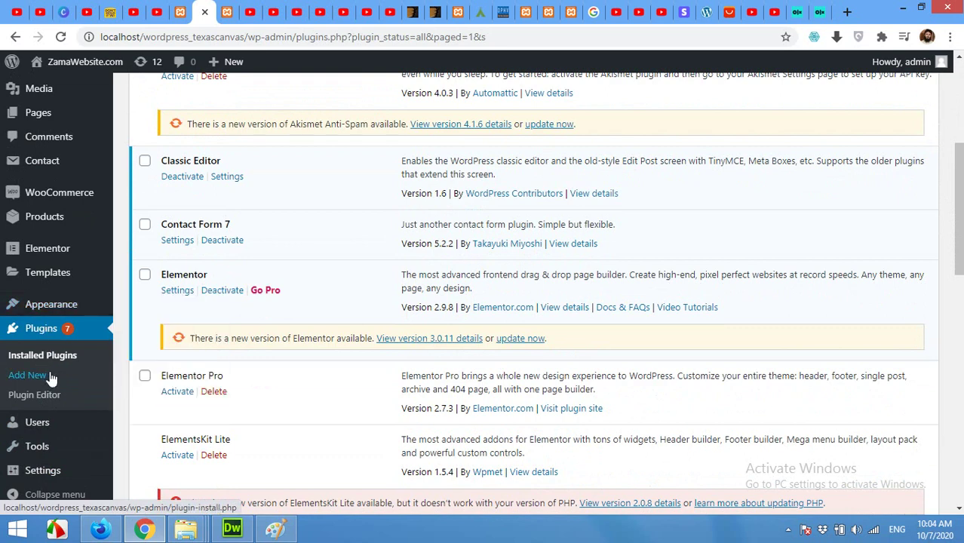
scroll(51, 378, "down", 5)
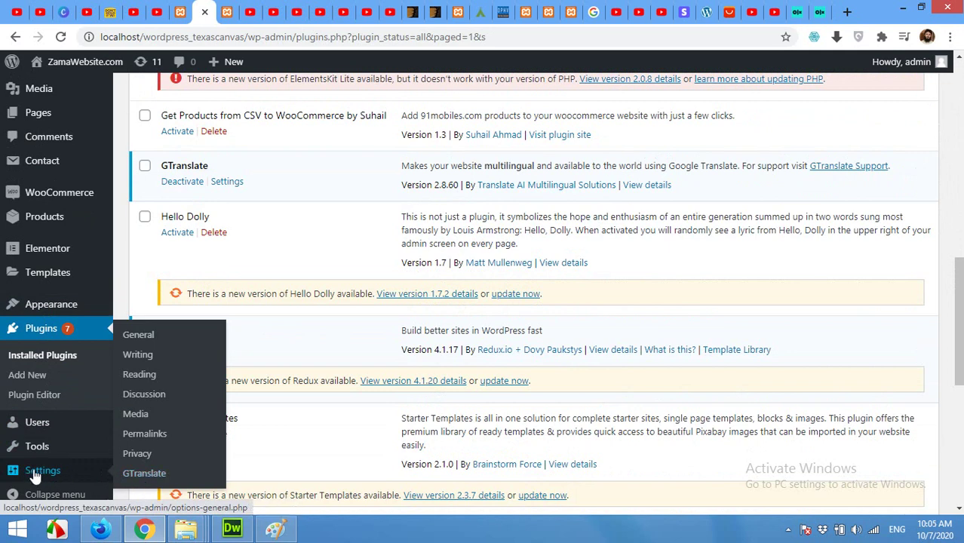
left_click(140, 473)
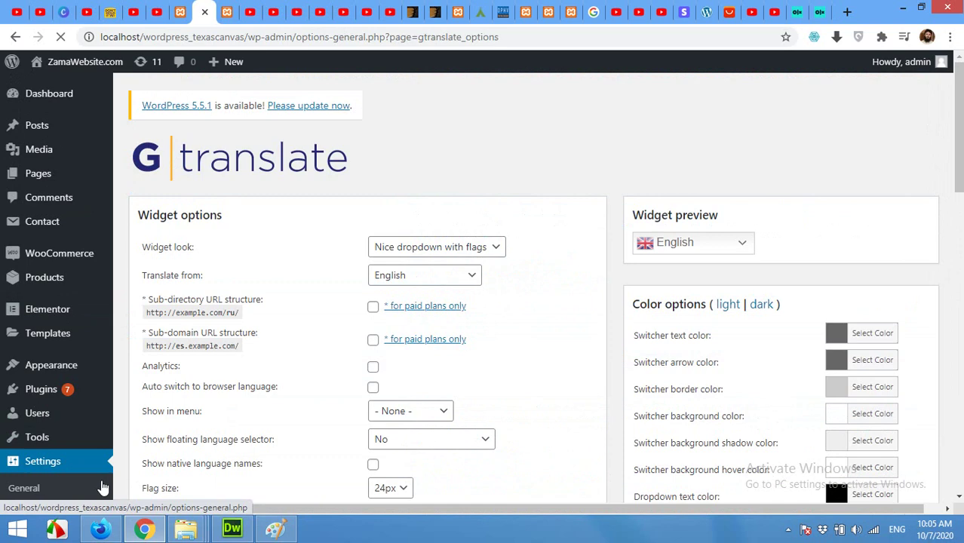
Try the Flags and dropdown and plain Dropdown widget looks in the preview
scroll(209, 204, "down", 1)
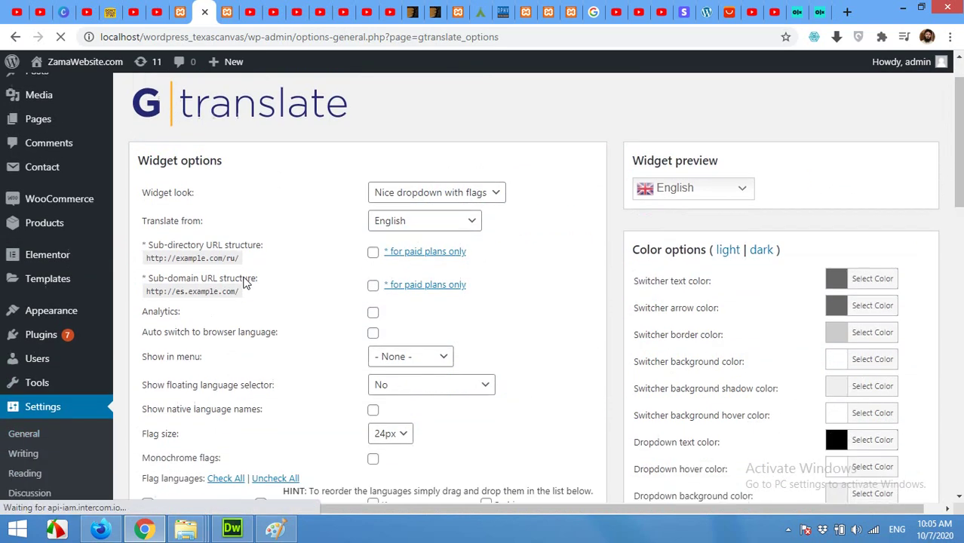
scroll(400, 253, "up", 1)
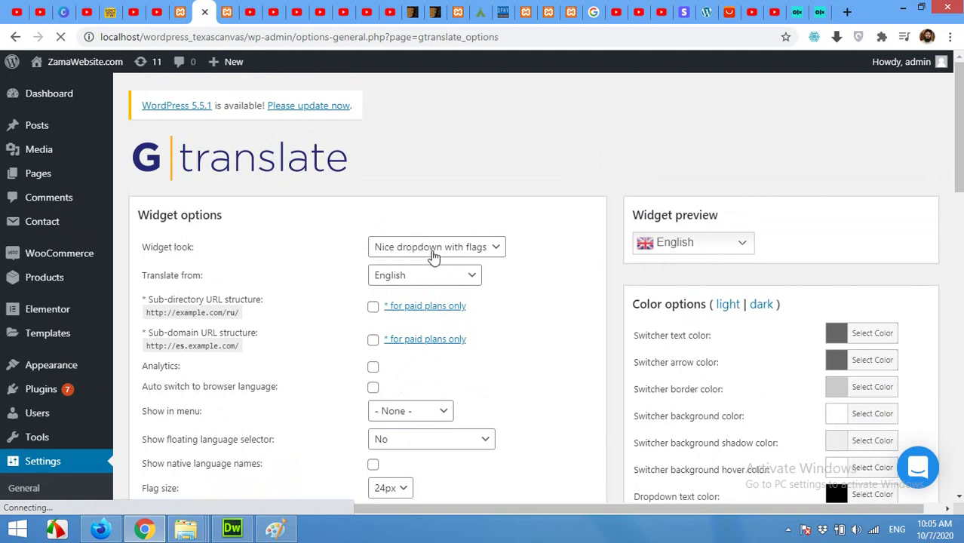
left_click(476, 254)
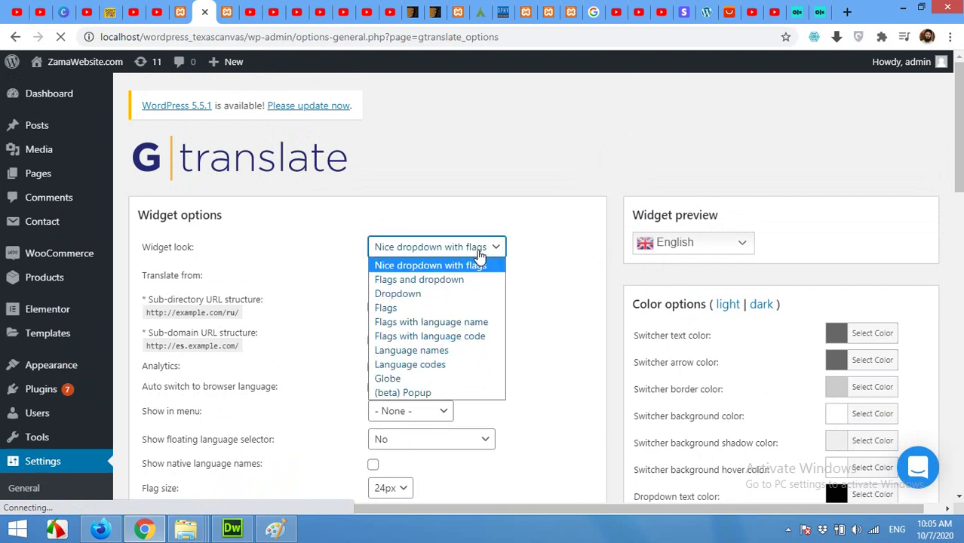
left_click(413, 280)
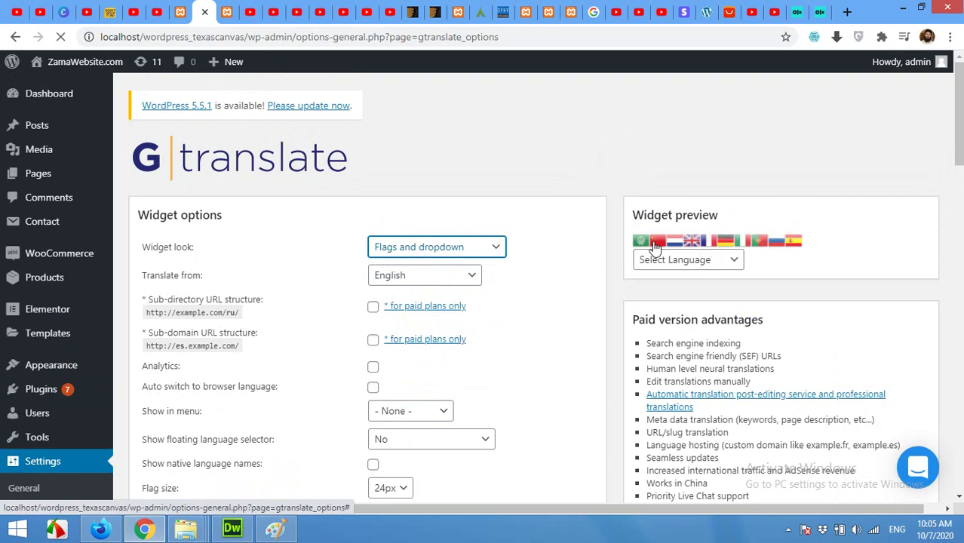
left_click(446, 247)
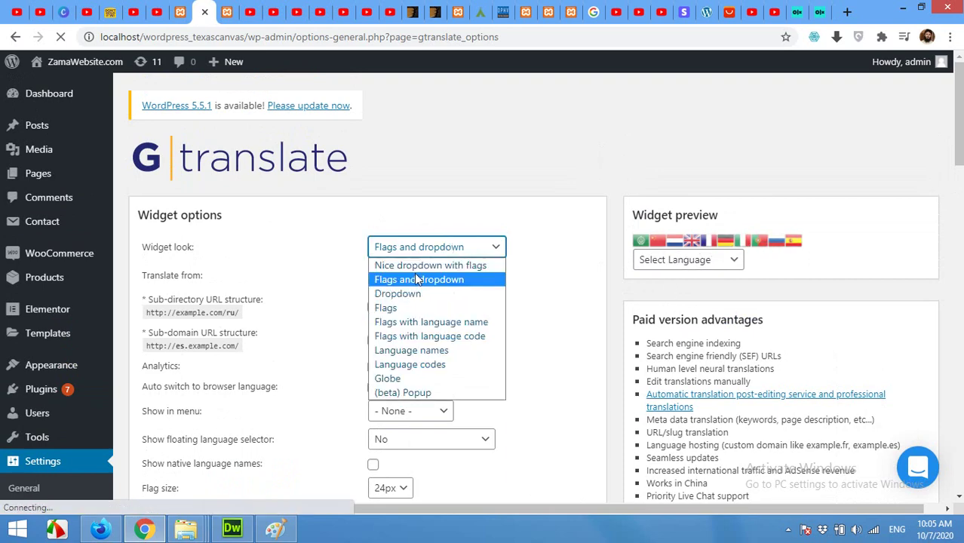
left_click(400, 292)
left_click(679, 242)
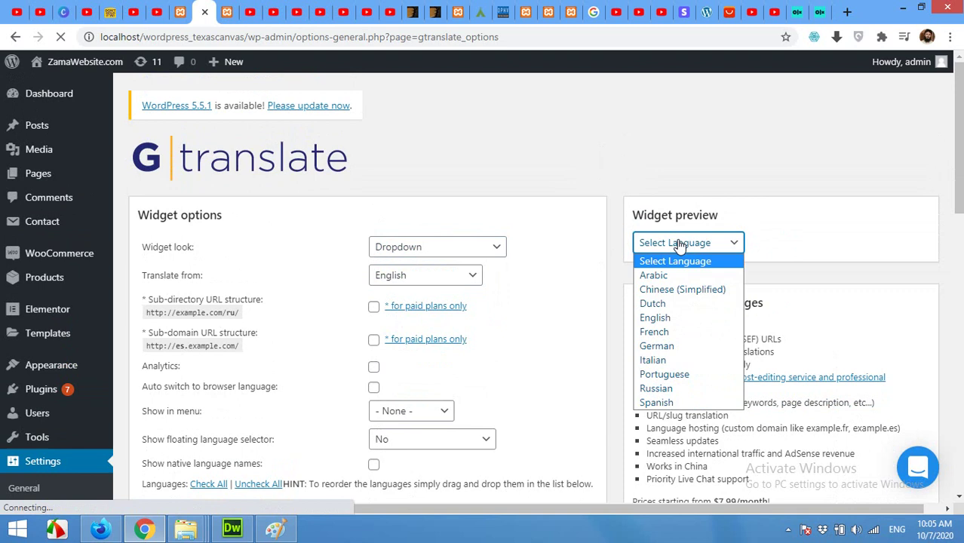
left_click(680, 243)
Try Flags only, then settle on Nice dropdown with flags and check its English preview
left_click(481, 253)
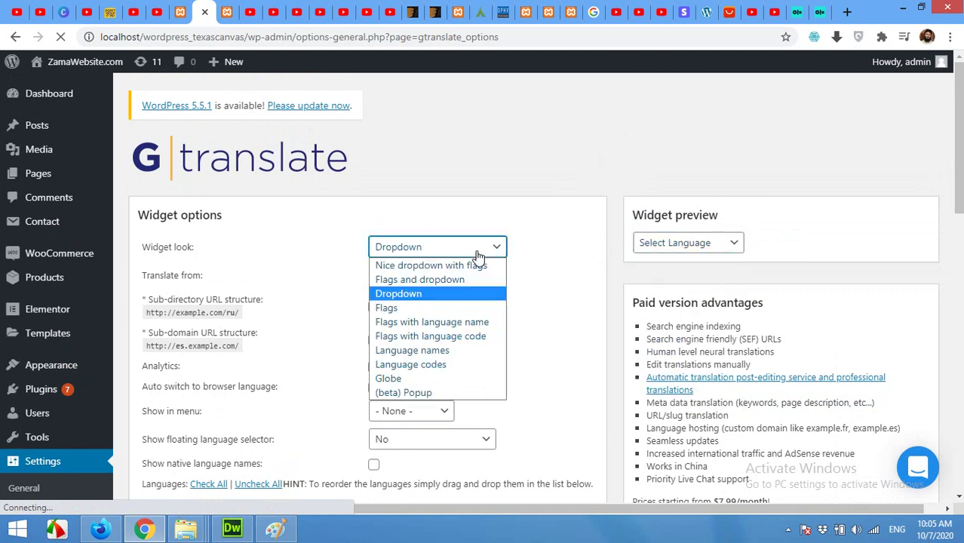
left_click(408, 308)
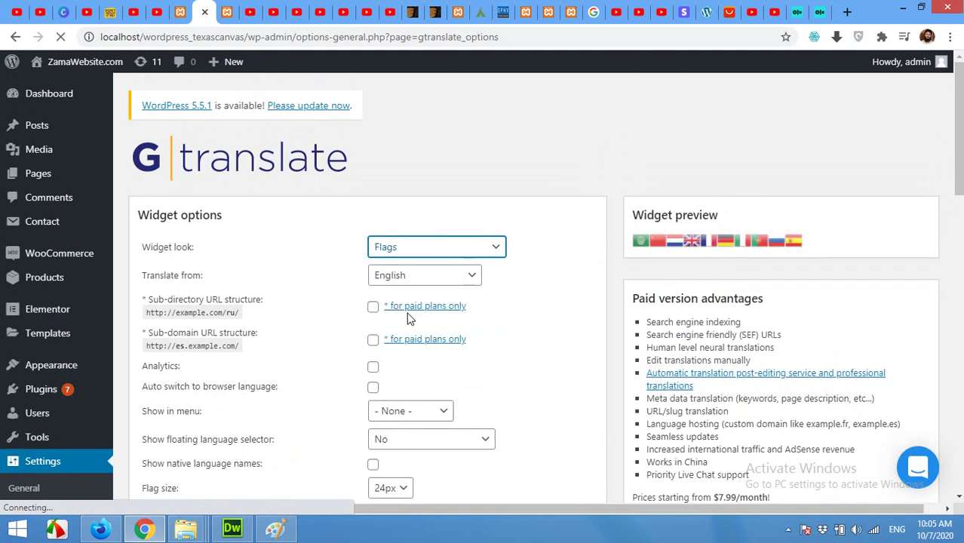
left_click(427, 254)
left_click(412, 260)
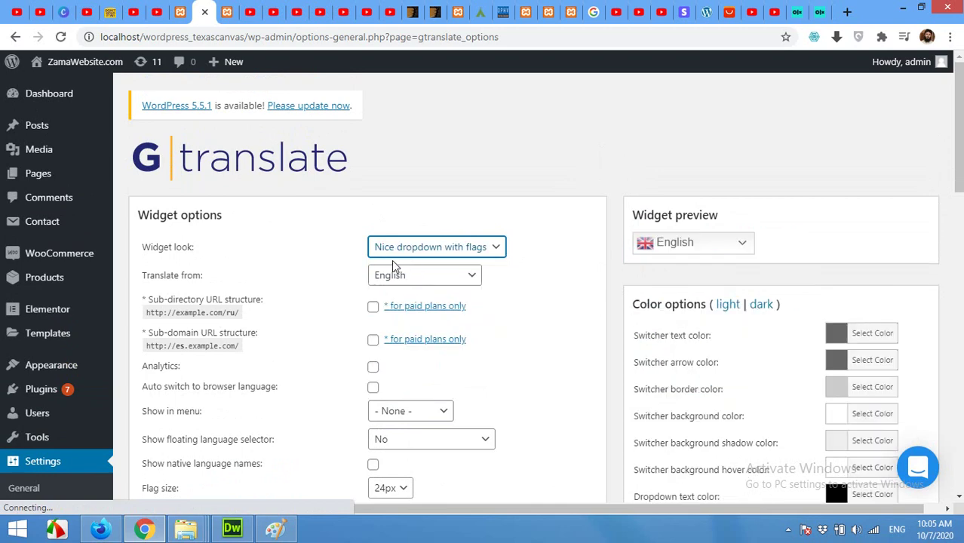
left_click(685, 245)
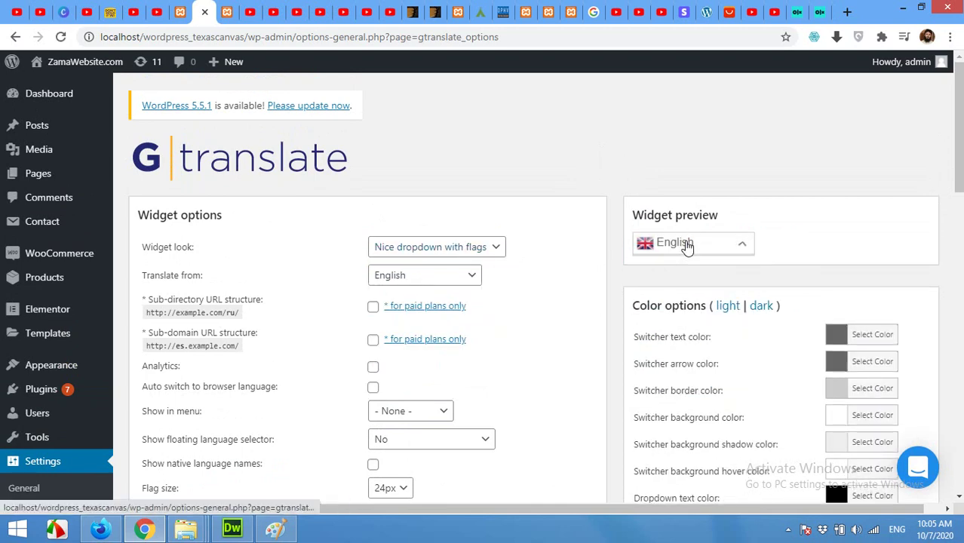
left_click(684, 245)
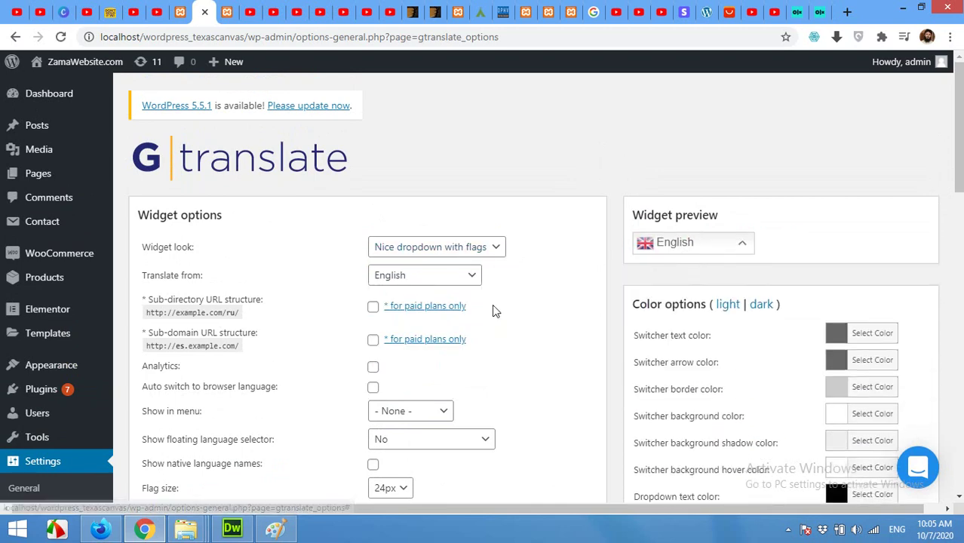
Set Show in menu to Primary Menu and keep Show floating language selector at No
scroll(498, 311, "down", 2)
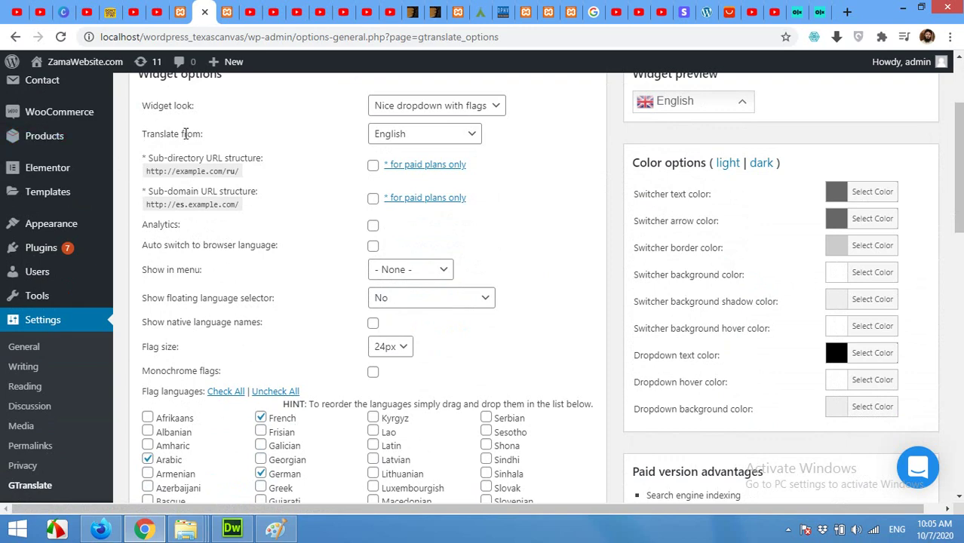
scroll(279, 175, "up", 1)
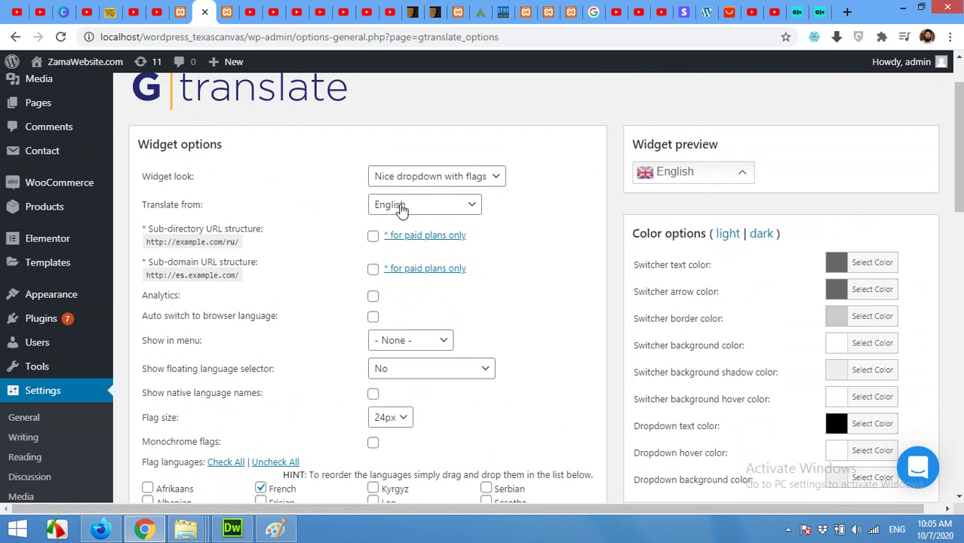
scroll(266, 264, "down", 2)
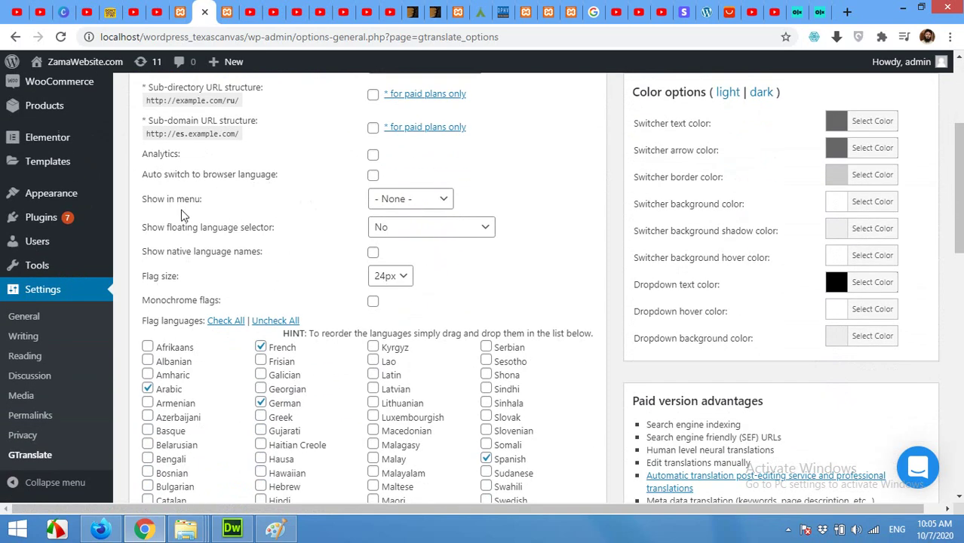
left_click(392, 203)
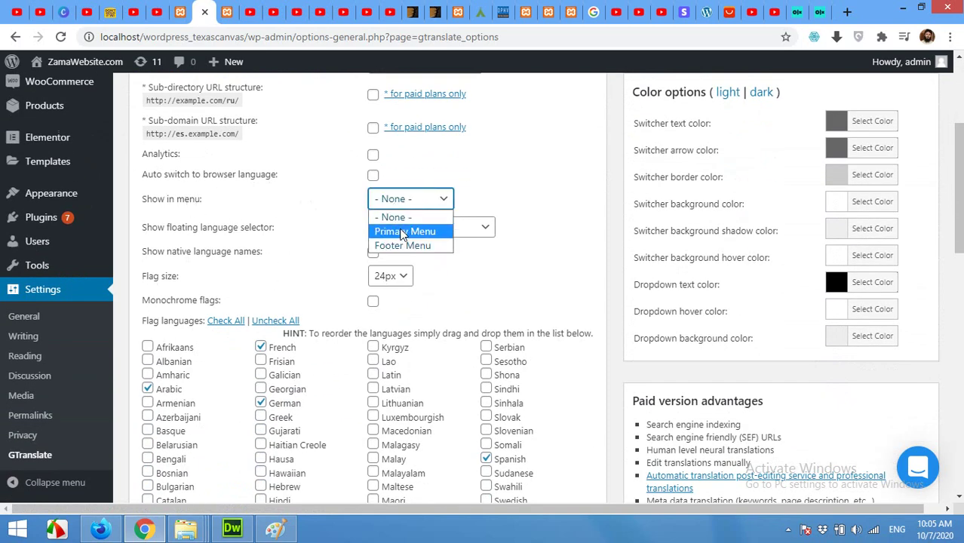
left_click(402, 232)
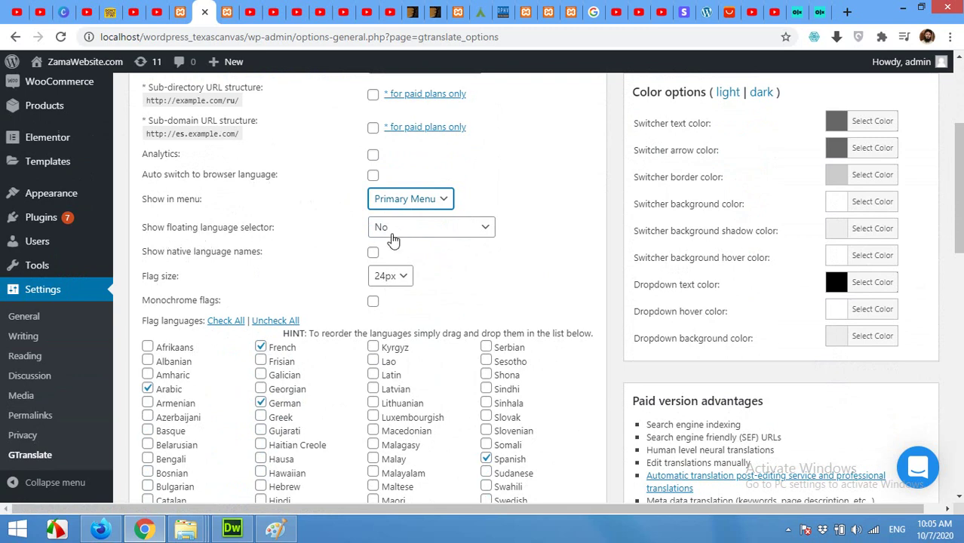
left_click(401, 234)
left_click(404, 235)
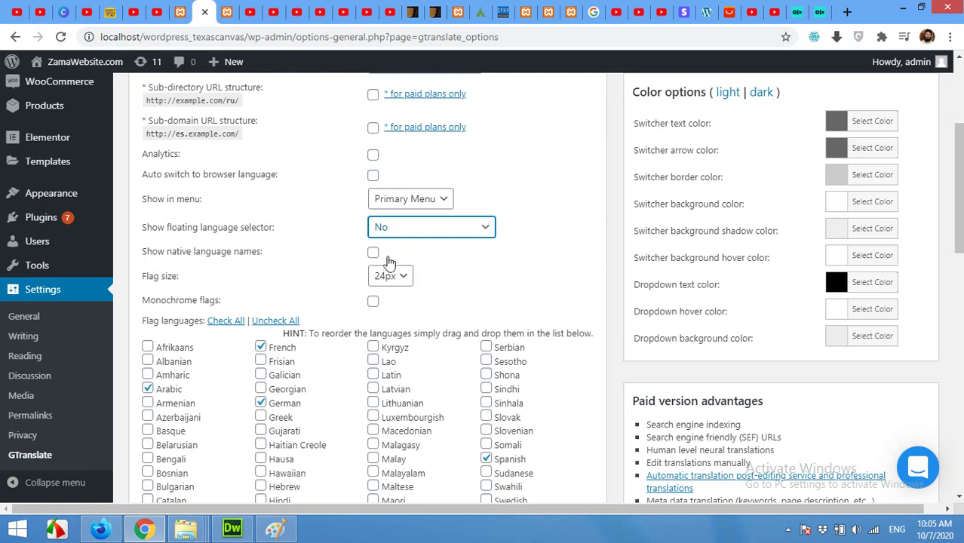
scroll(358, 261, "down", 3)
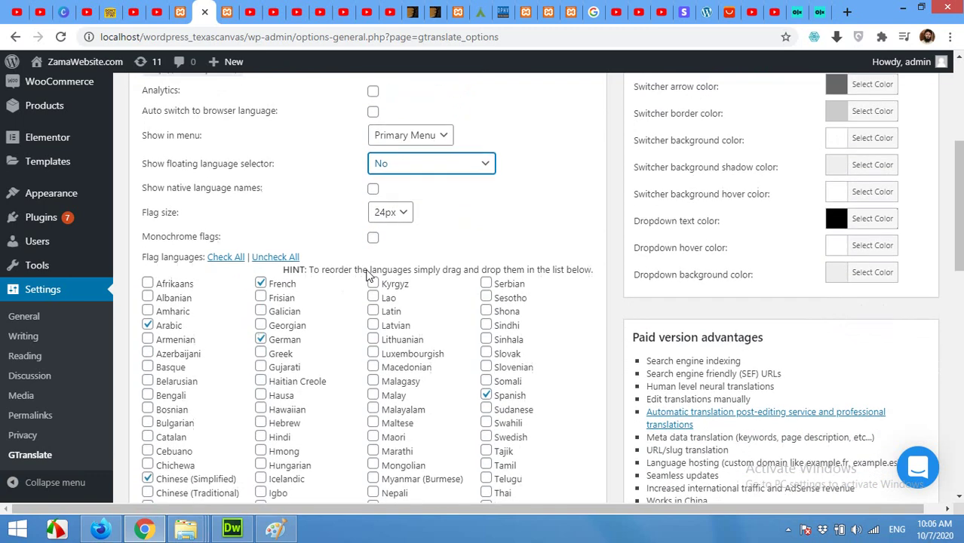
scroll(373, 179, "up", 1)
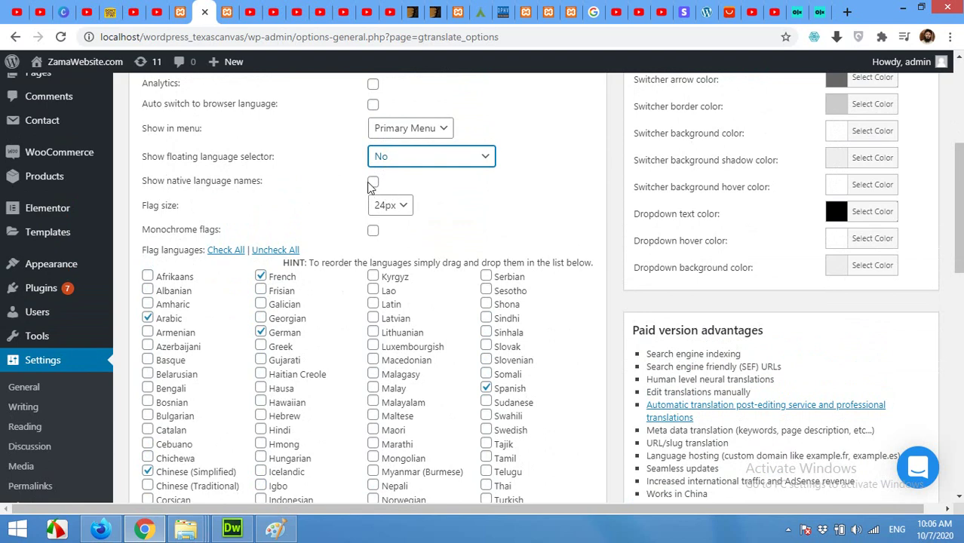
Enable Show native language names, comparing the preview list with it off and on
scroll(611, 215, "up", 3)
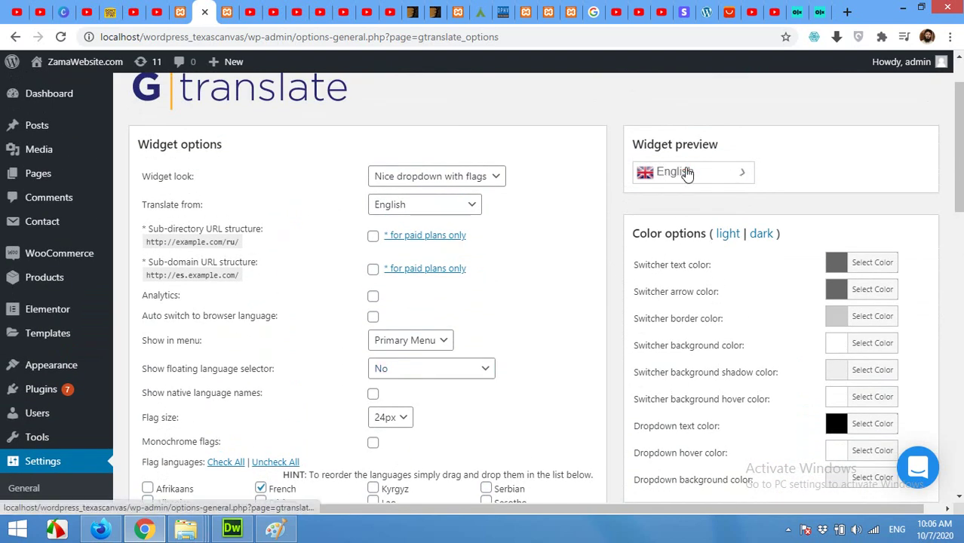
left_click(686, 172)
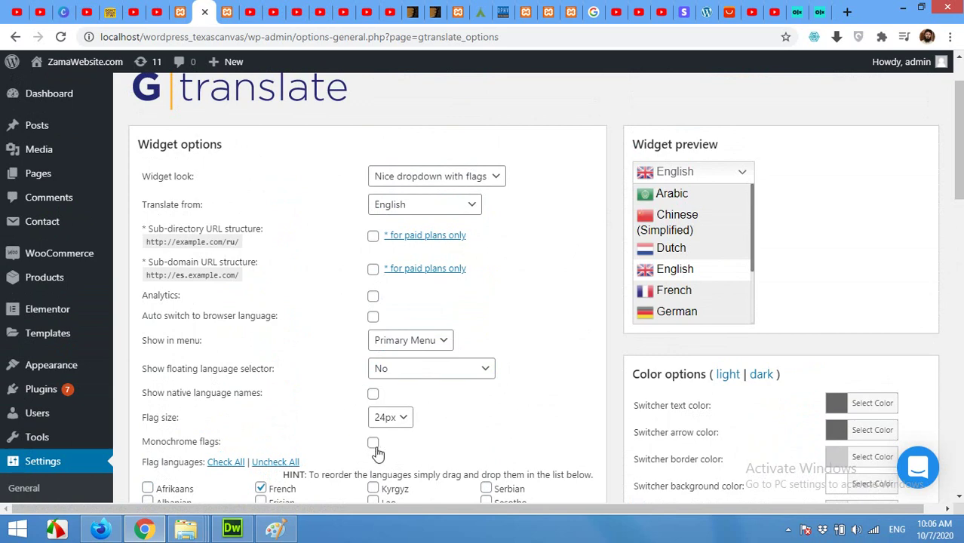
left_click(374, 394)
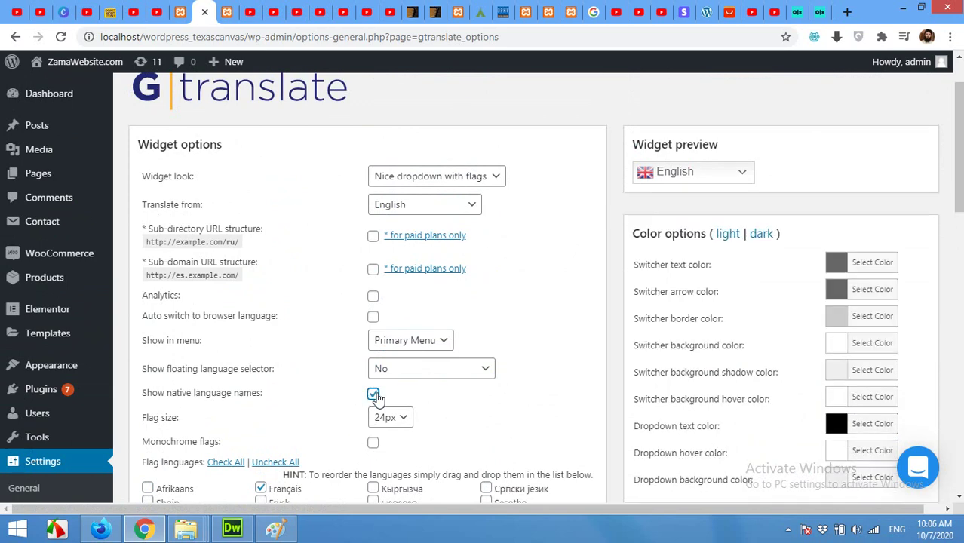
left_click(705, 169)
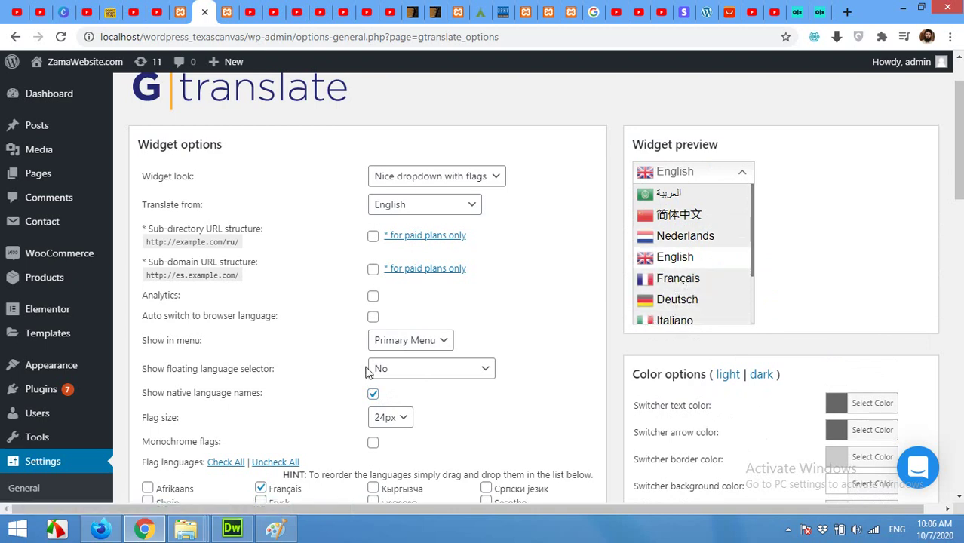
left_click(373, 395)
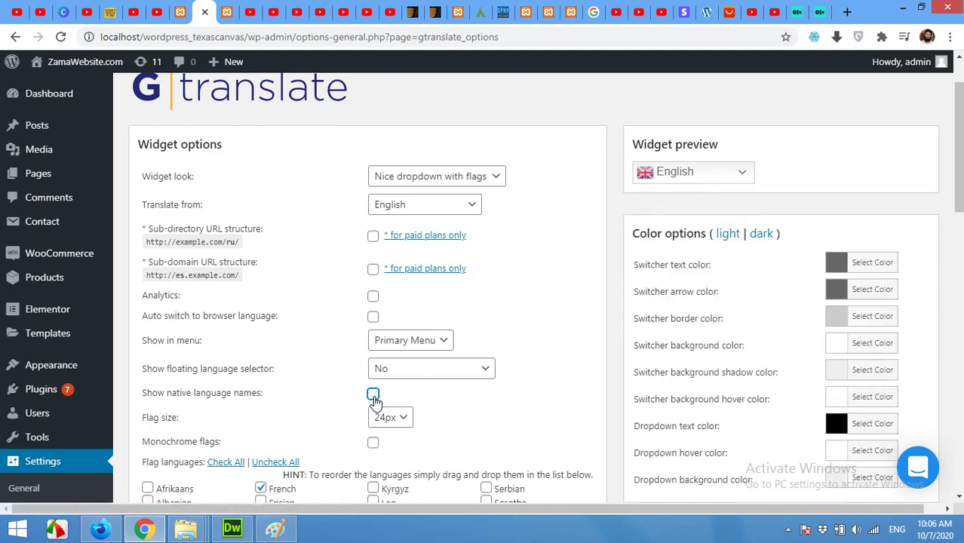
left_click(680, 172)
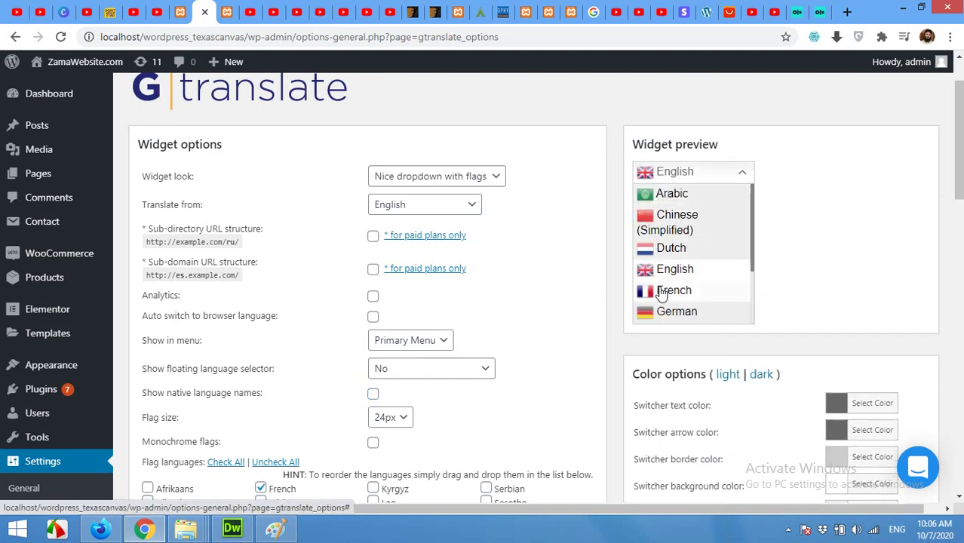
left_click(373, 395)
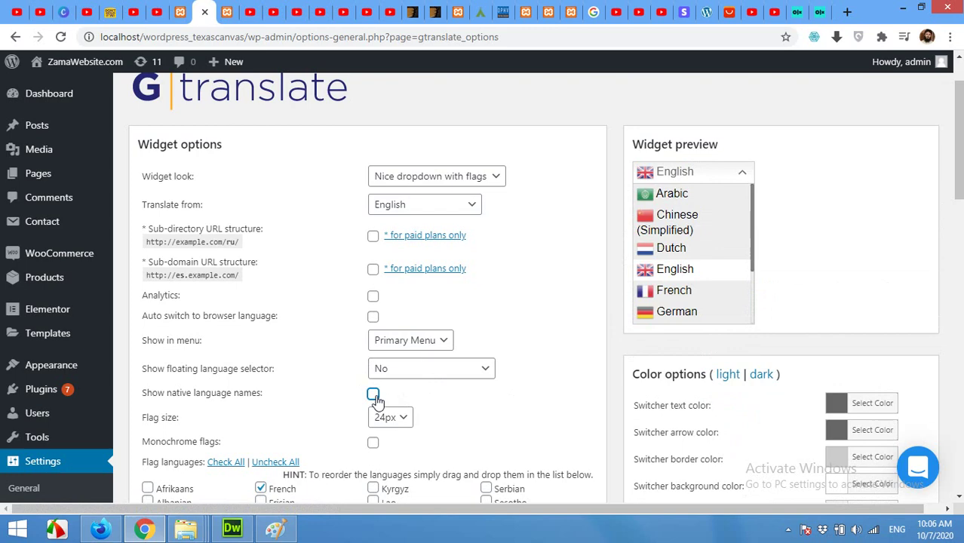
Keep German and uncheck Dutch, Portuguese, Russian and Italian from the offered languages
scroll(476, 389, "down", 2)
scroll(485, 389, "down", 2)
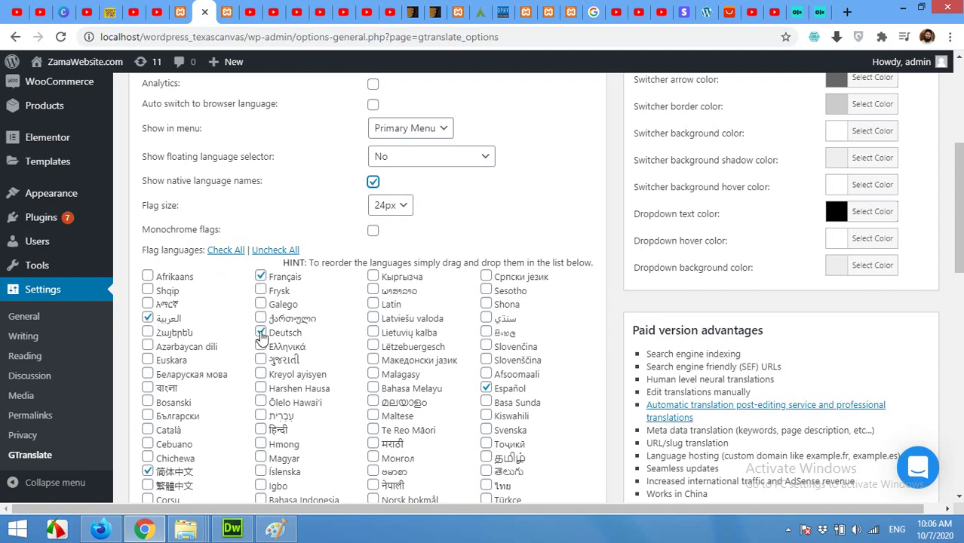
left_click(261, 333)
scroll(385, 375, "down", 2)
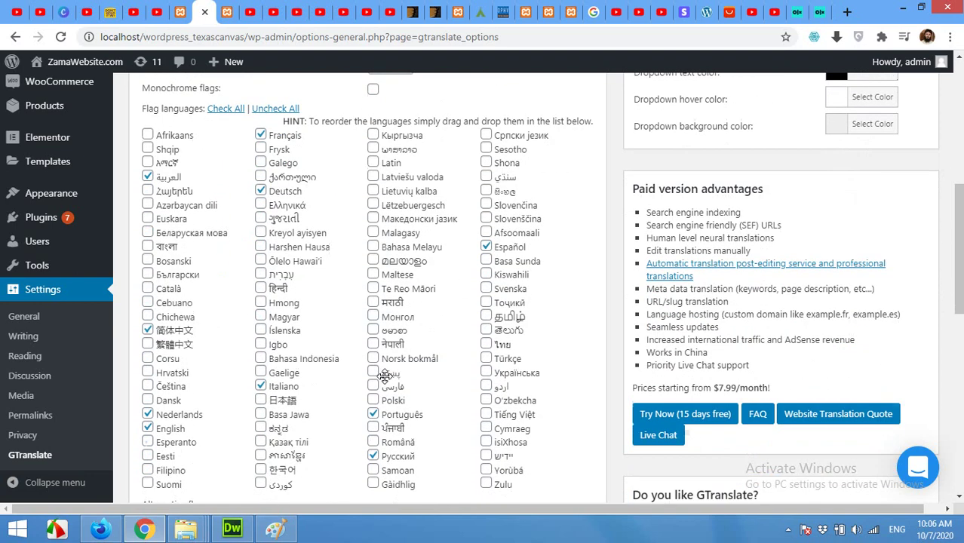
left_click(147, 414)
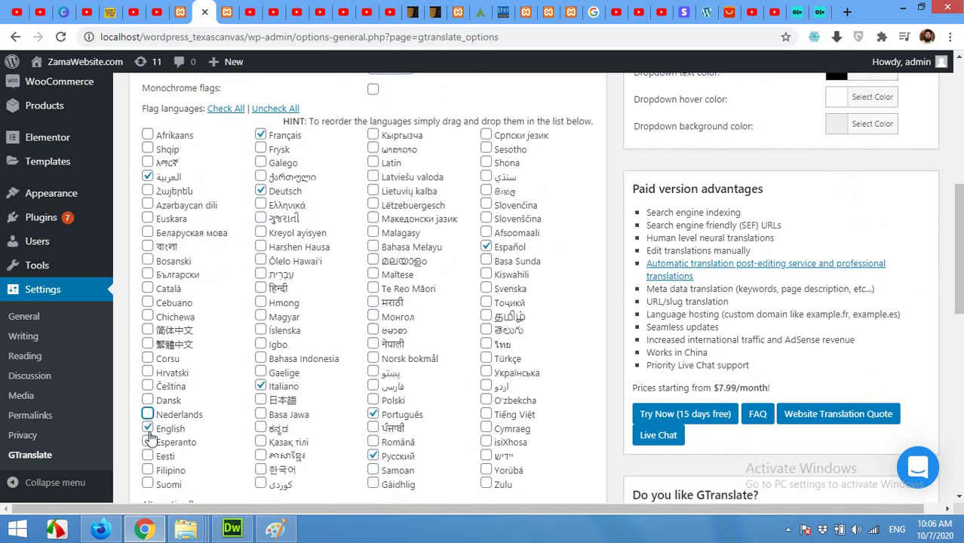
left_click(373, 414)
left_click(373, 456)
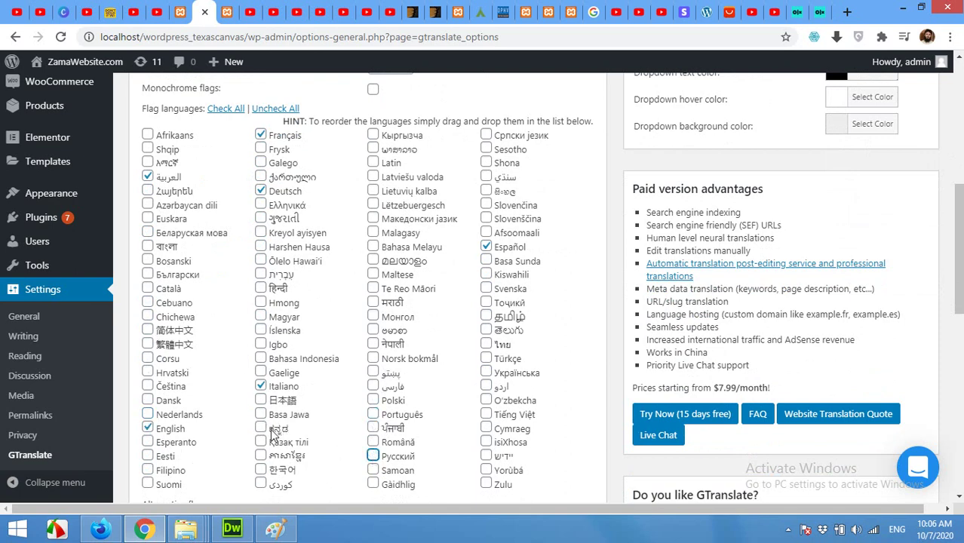
left_click(261, 386)
Save the GTranslate settings
scroll(409, 412, "down", 3)
scroll(409, 419, "up", 3)
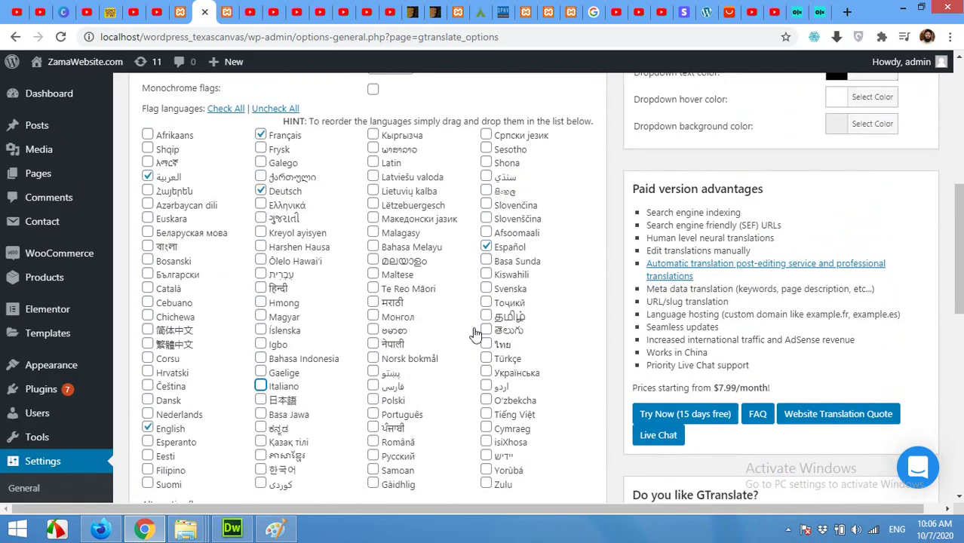
scroll(349, 399, "down", 3)
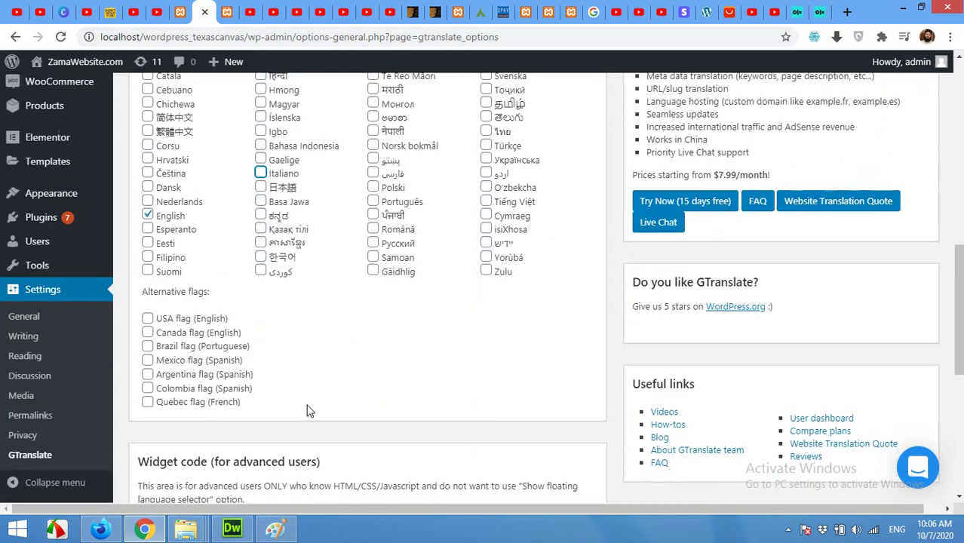
scroll(307, 411, "down", 5)
left_click(162, 436)
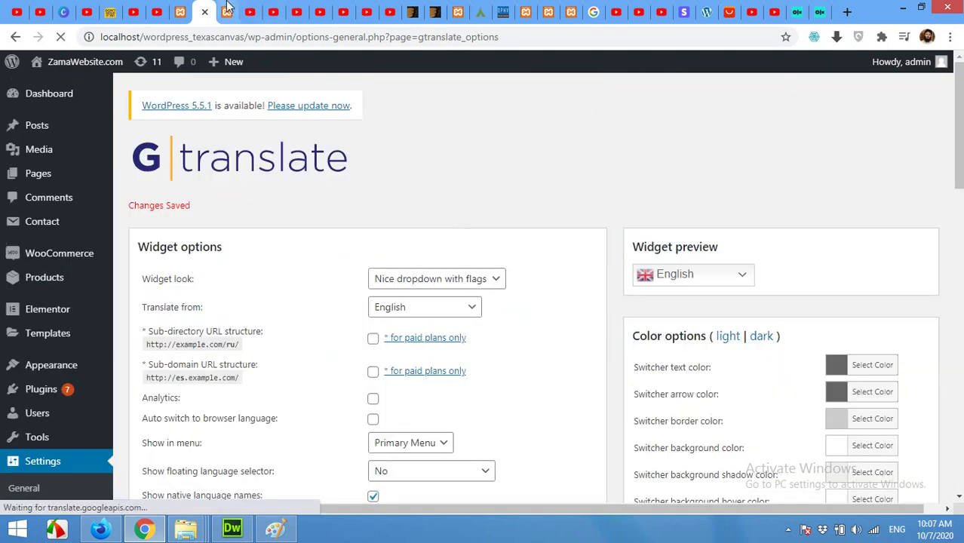
Reload the front page and translate it into Spanish with the flag switcher
left_click(228, 12)
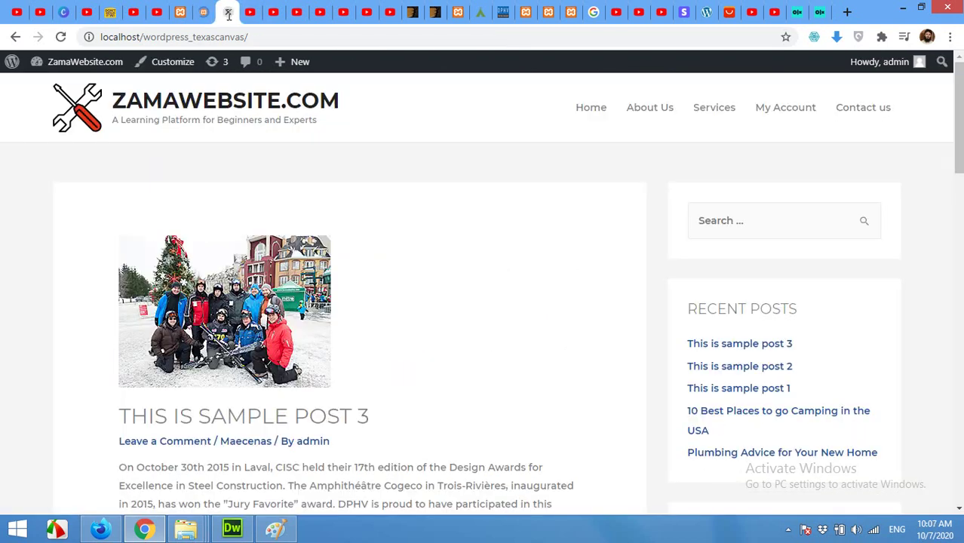
left_click(60, 36)
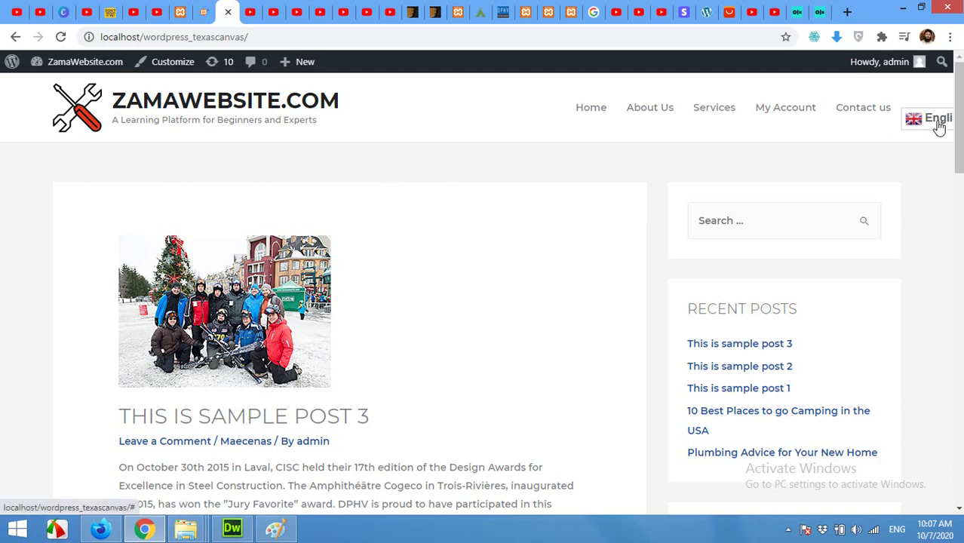
left_click(939, 127)
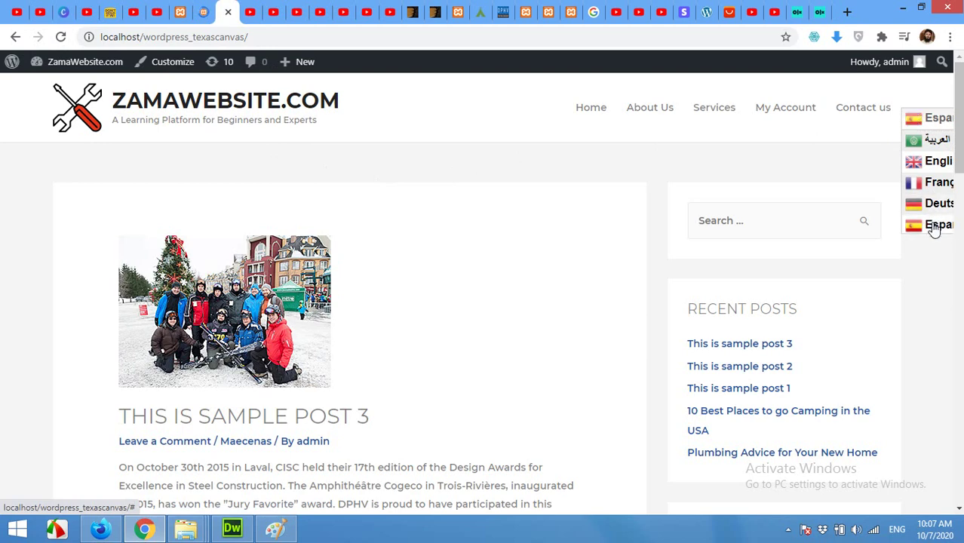
left_click(935, 226)
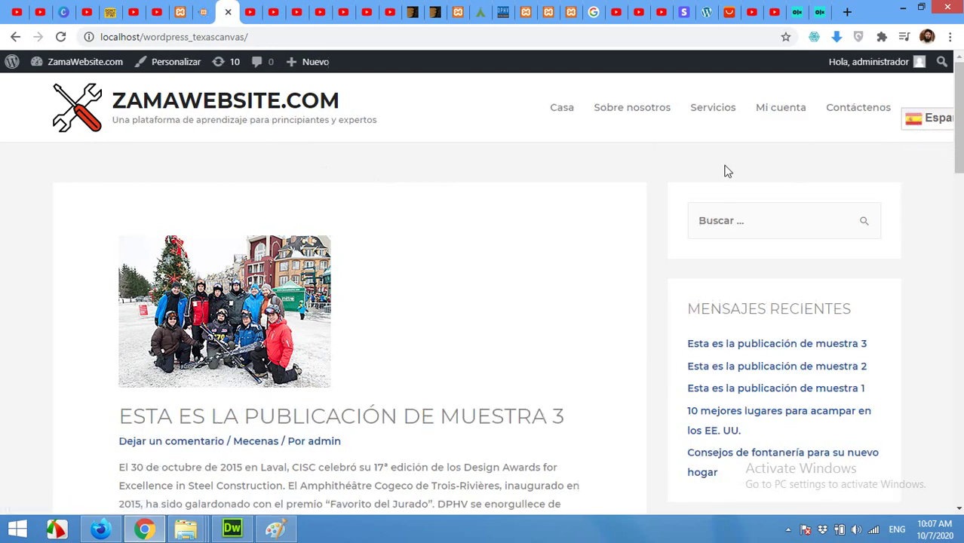
scroll(426, 387, "down", 3)
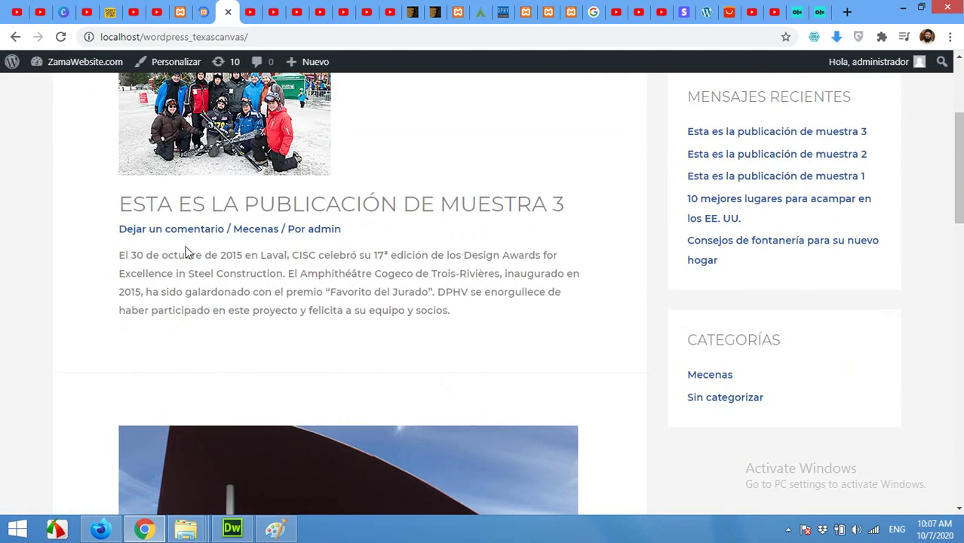
scroll(447, 383, "down", 5)
scroll(455, 384, "down", 3)
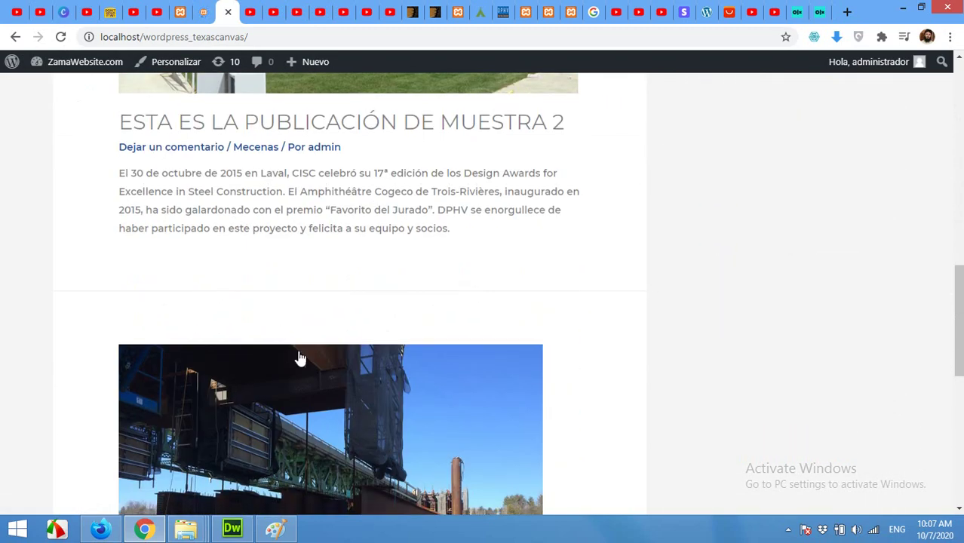
scroll(300, 357, "down", 5)
scroll(370, 402, "up", 15)
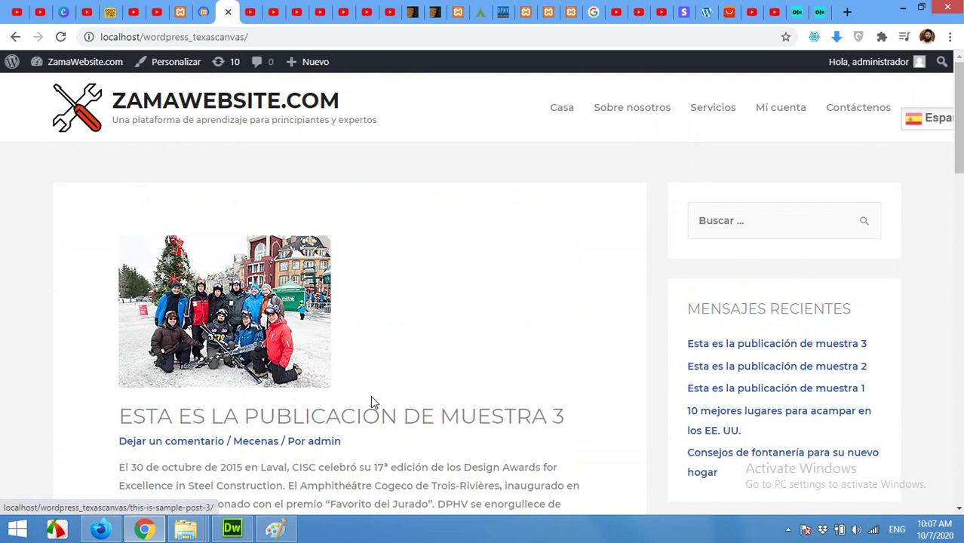
Switch the front page to French, then back to English
left_click(926, 121)
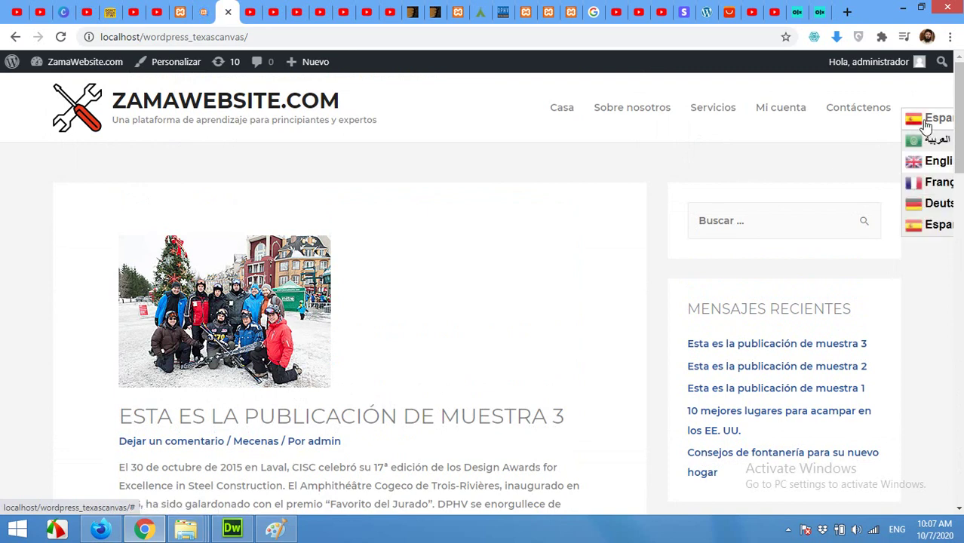
left_click(931, 189)
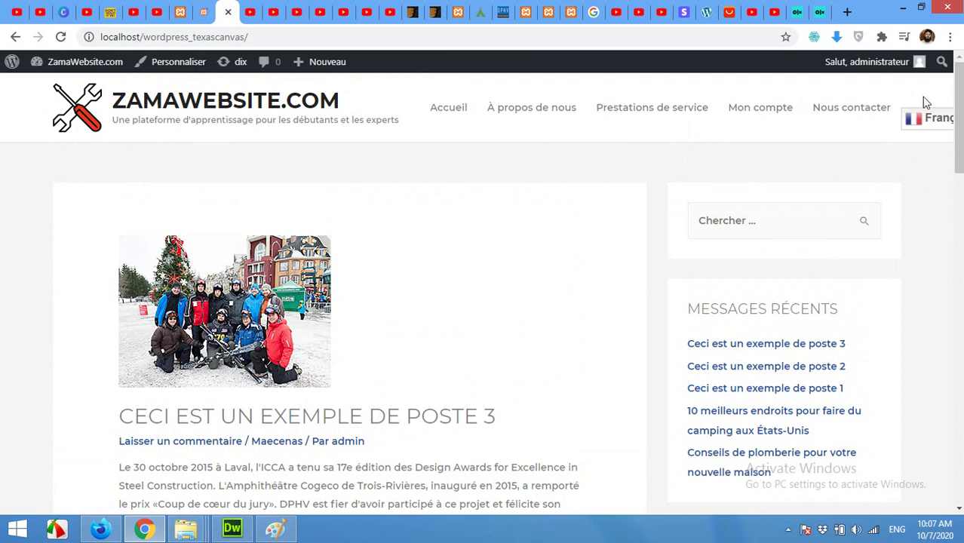
left_click(939, 122)
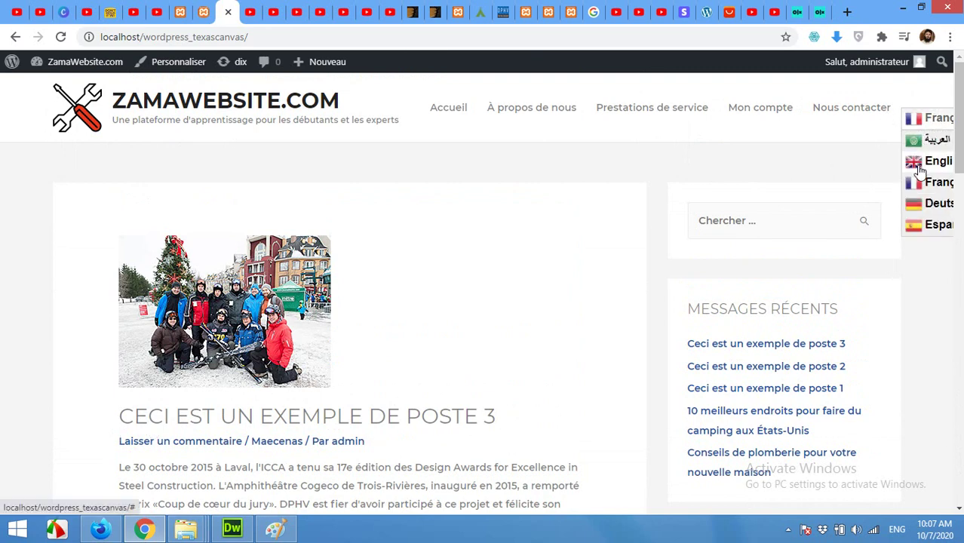
left_click(920, 162)
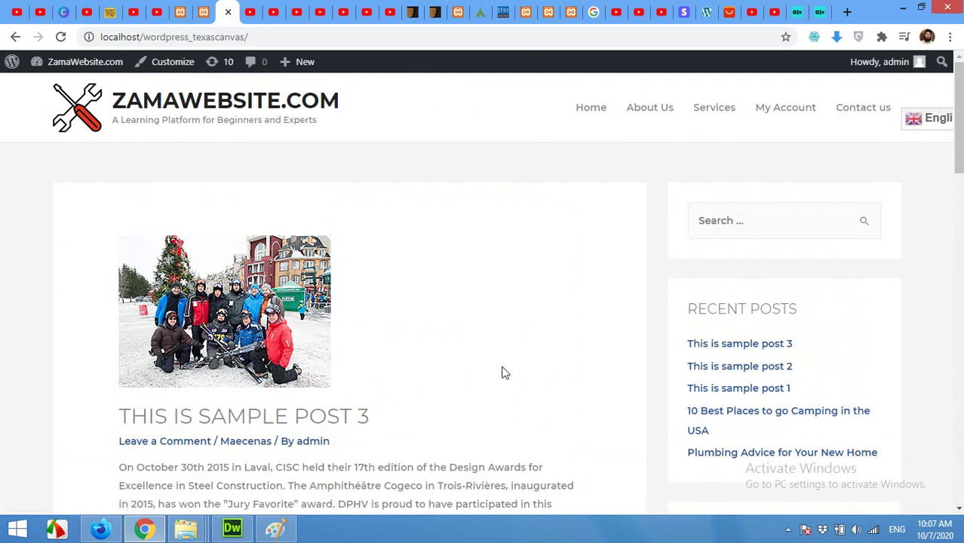
left_click(185, 9)
scroll(394, 208, "down", 2)
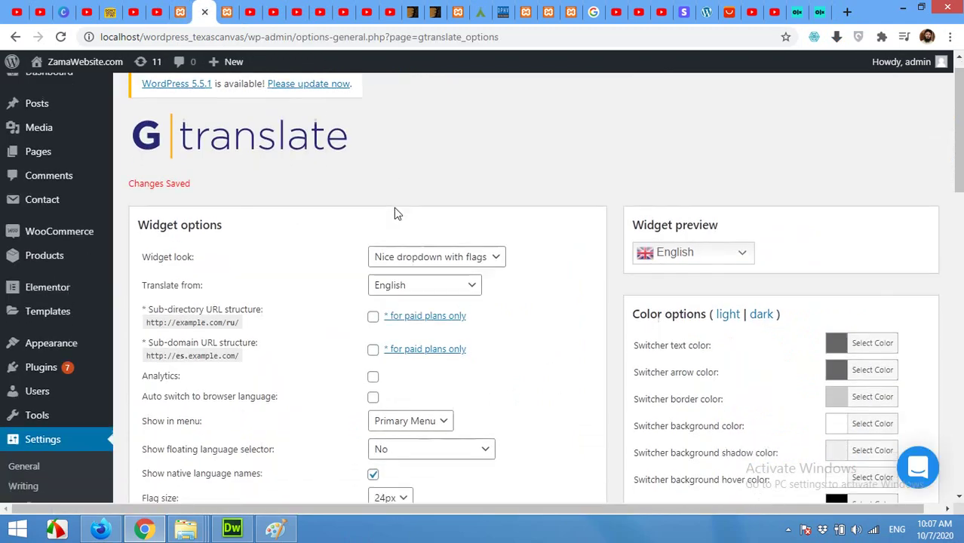
scroll(261, 329, "down", 10)
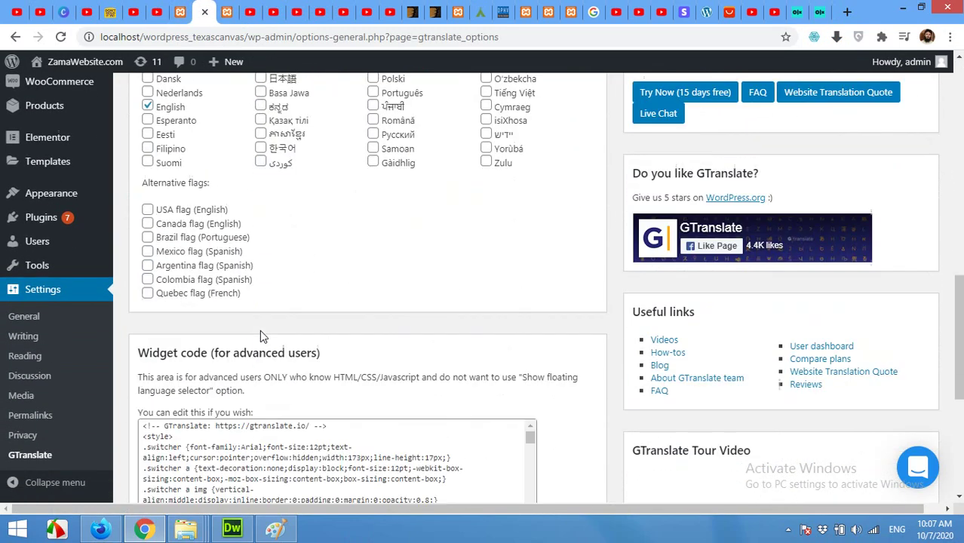
scroll(261, 331, "down", 1)
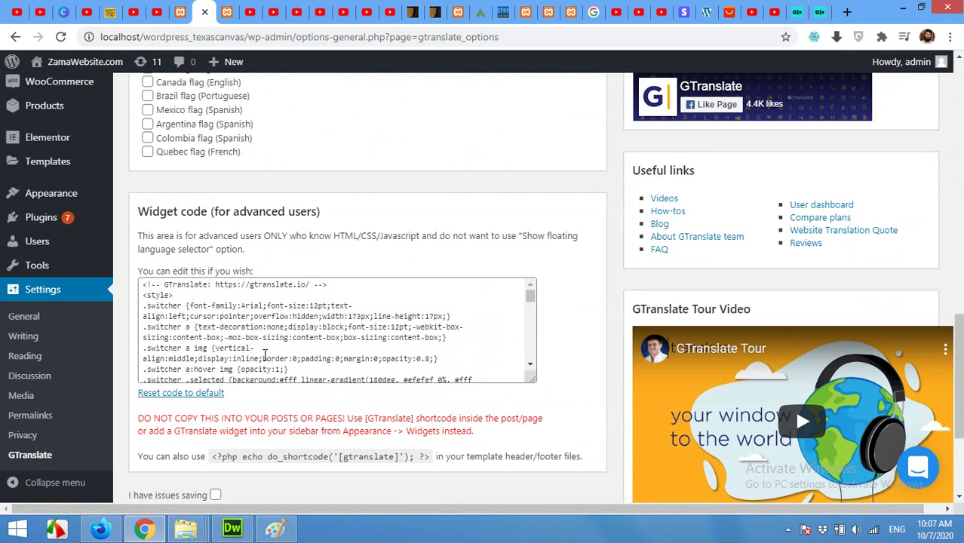
scroll(253, 347, "down", 10)
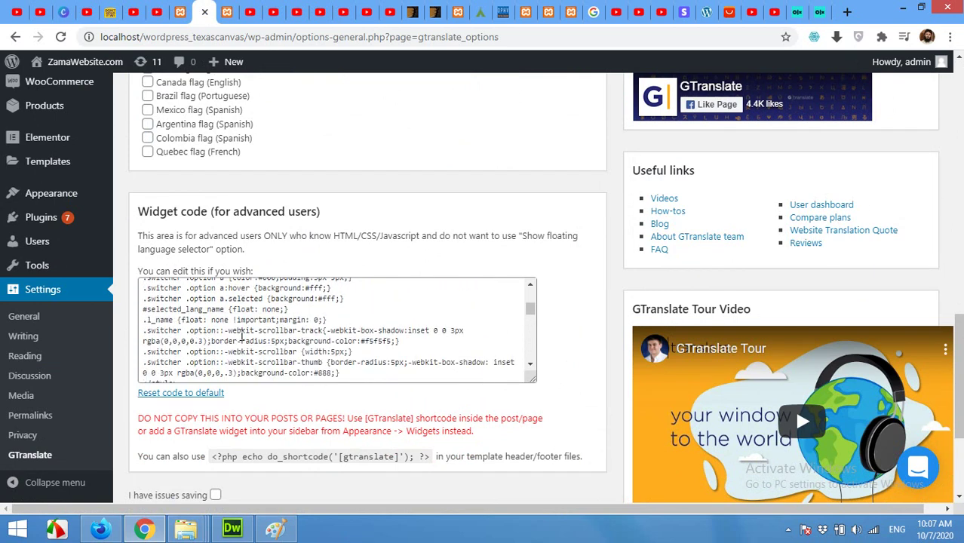
scroll(236, 329, "up", 2)
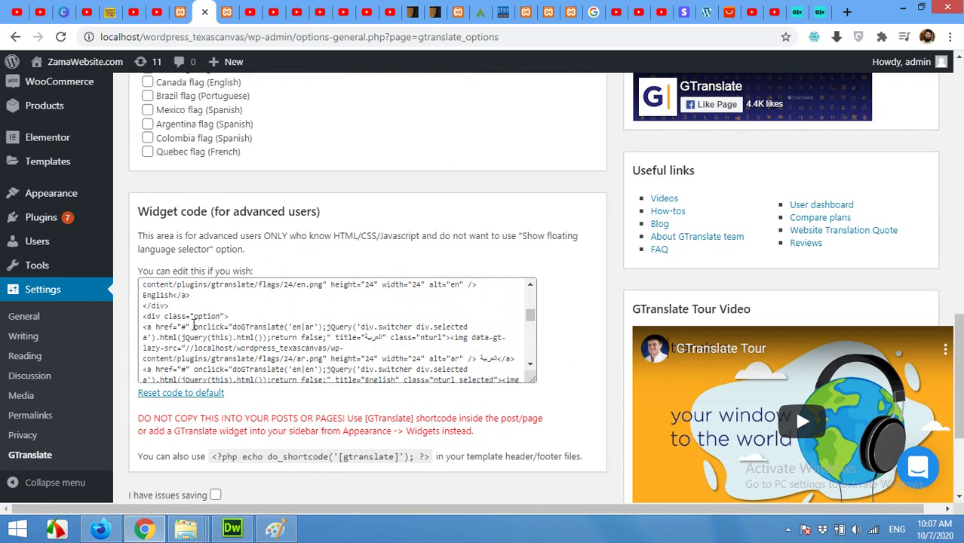
scroll(198, 327, "down", 10)
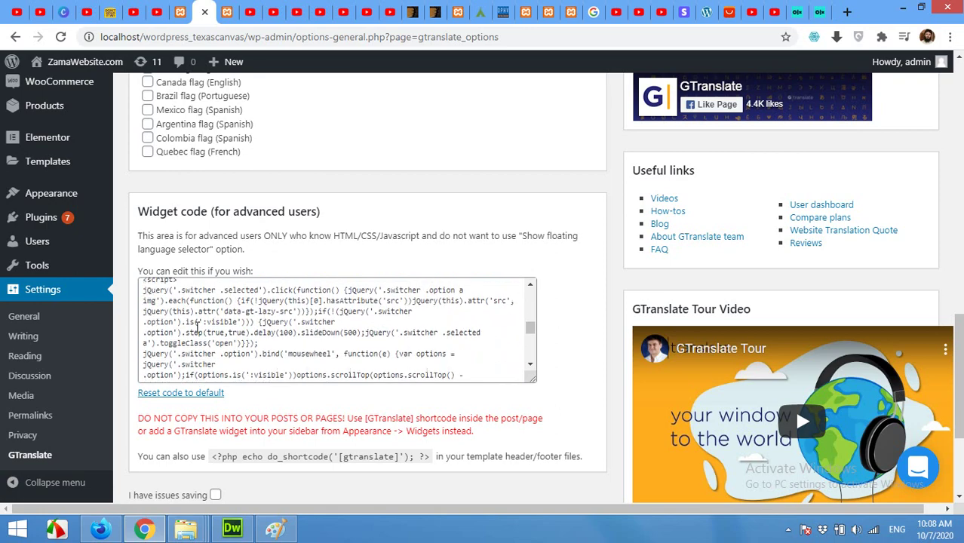
scroll(212, 332, "up", 6)
scroll(218, 340, "up", 3)
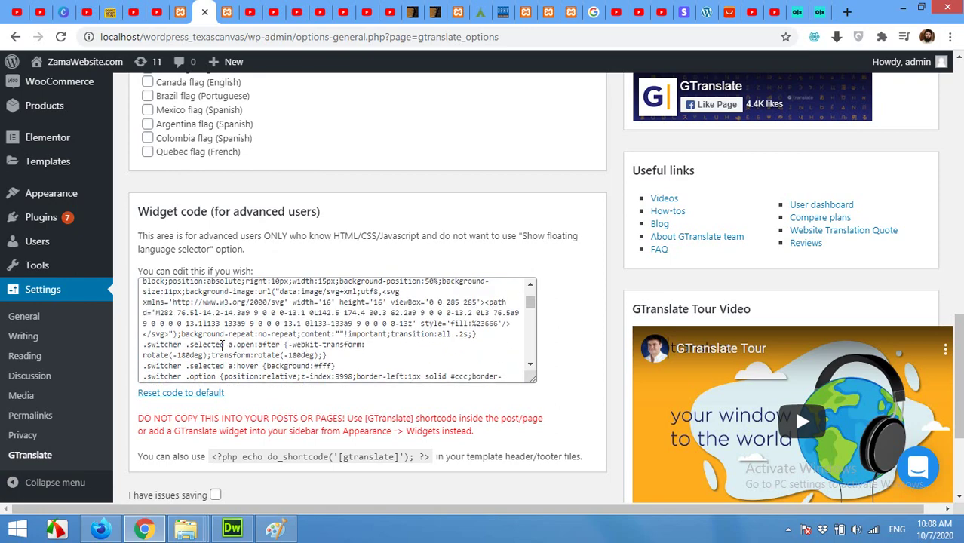
scroll(420, 421, "down", 1)
left_click_drag(408, 386, 341, 389)
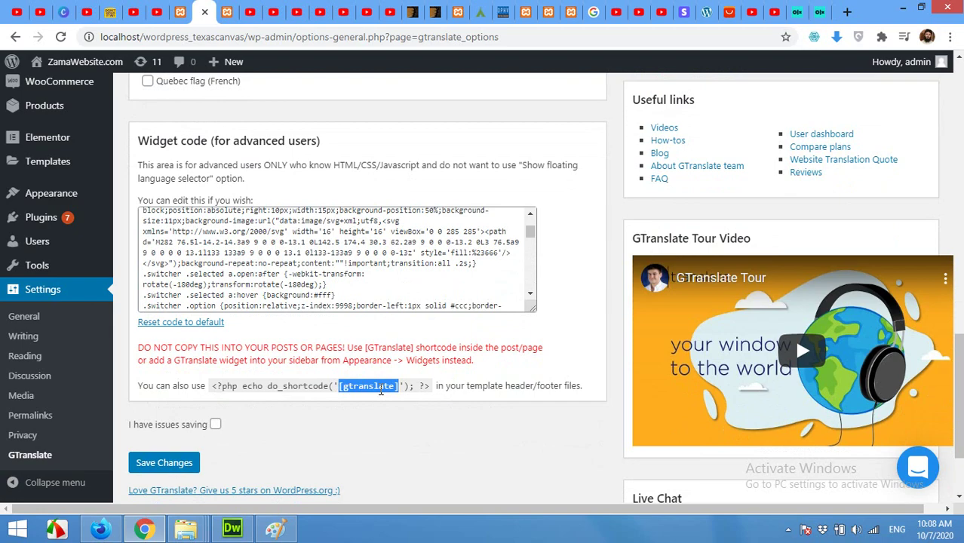
scroll(404, 398, "up", 2)
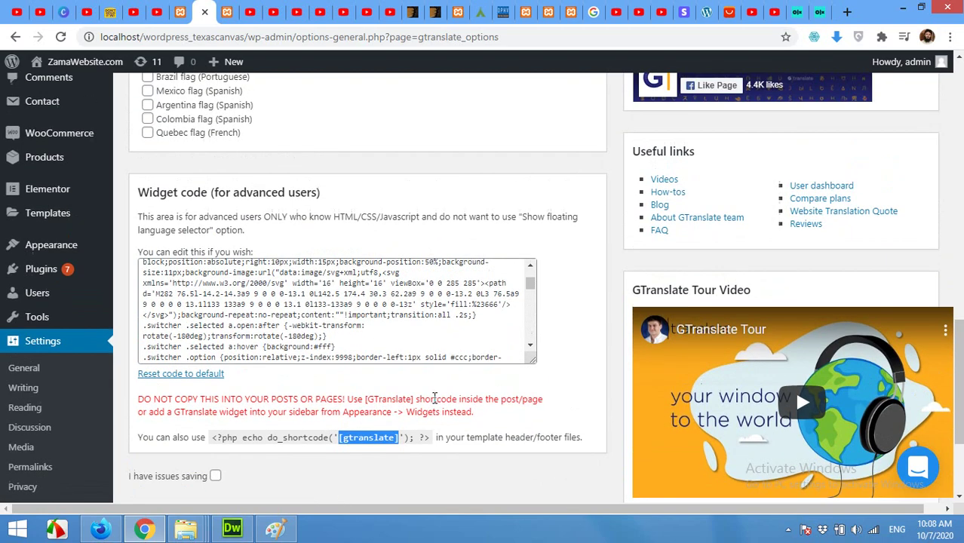
scroll(436, 389, "up", 5)
scroll(424, 326, "up", 6)
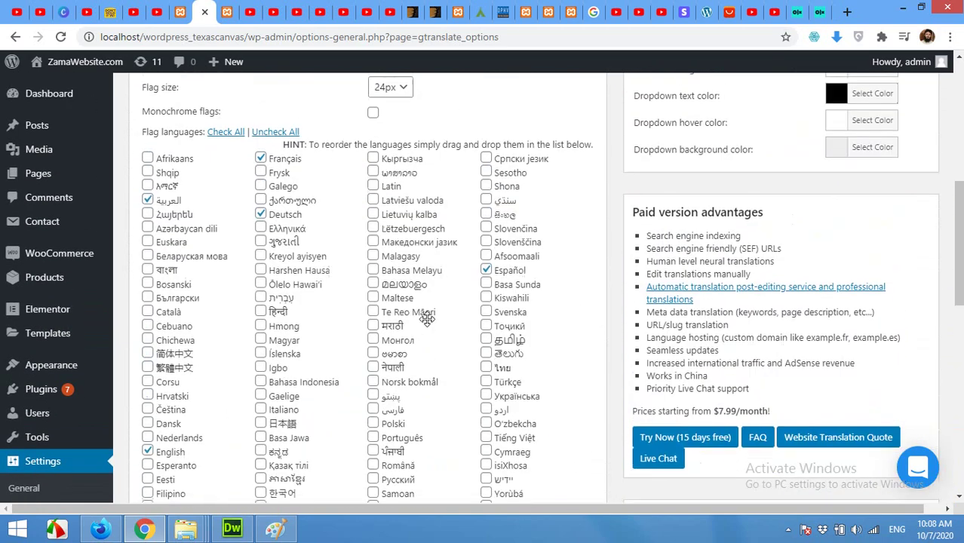
left_click(233, 13)
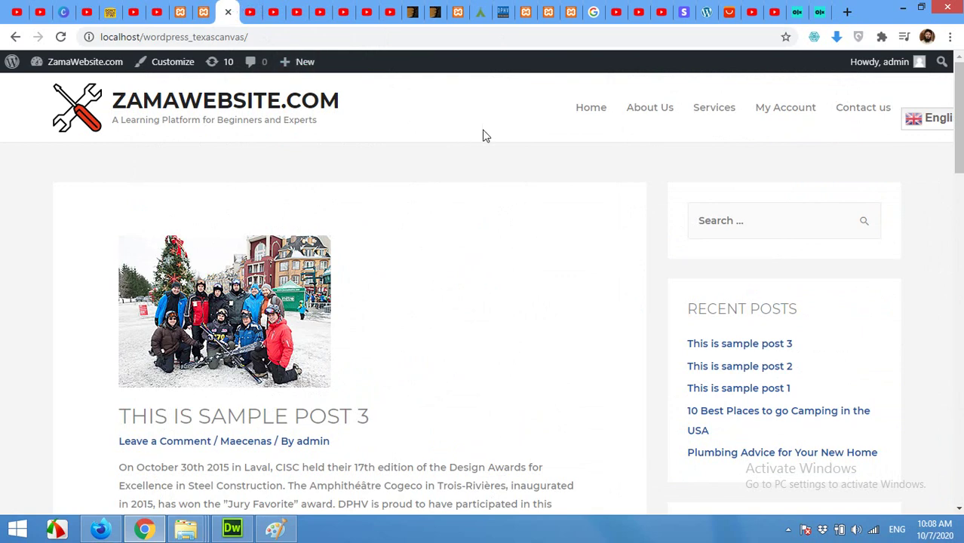